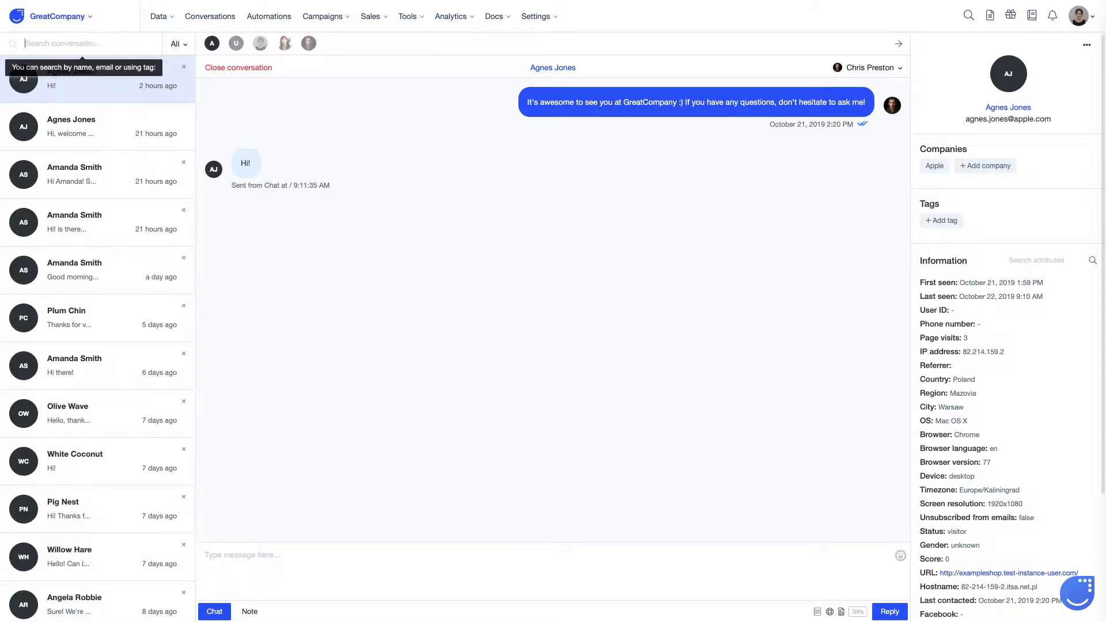
type("angela ro")
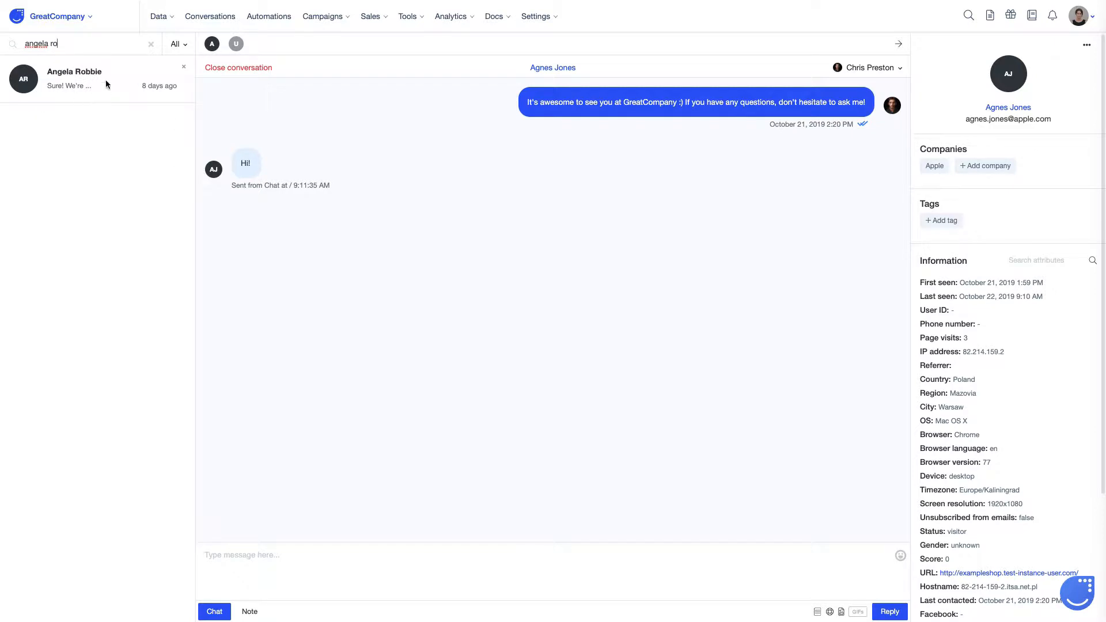
key("BackSpace")
key("BackSpace")
key("BackSpace")
key("BackSpace")
key("BackSpace")
key("BackSpace")
key("BackSpace")
key("BackSpace")
key("BackSpace")
type("@")
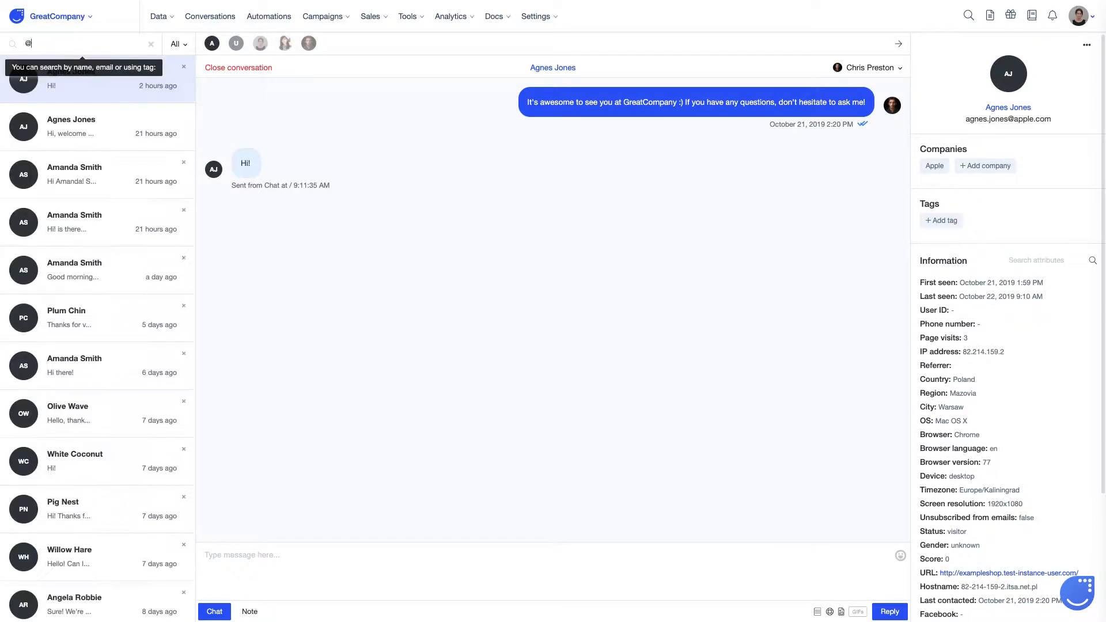
type("gmail")
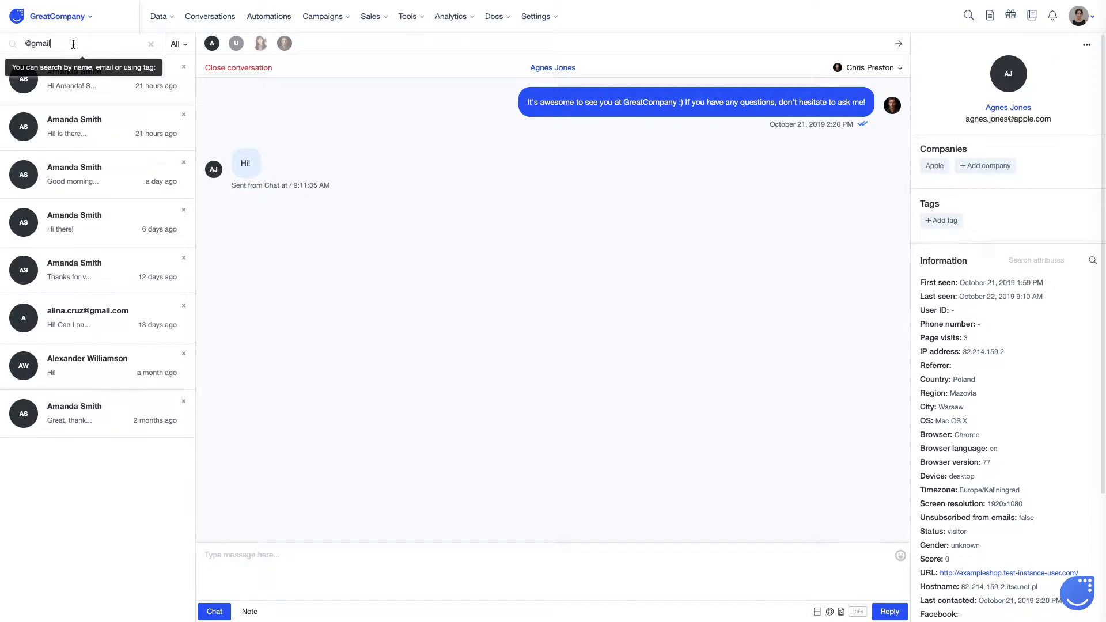
key("BackSpace")
key("BackSpace")
key("BackSpace")
key("BackSpace")
left_click(184, 45)
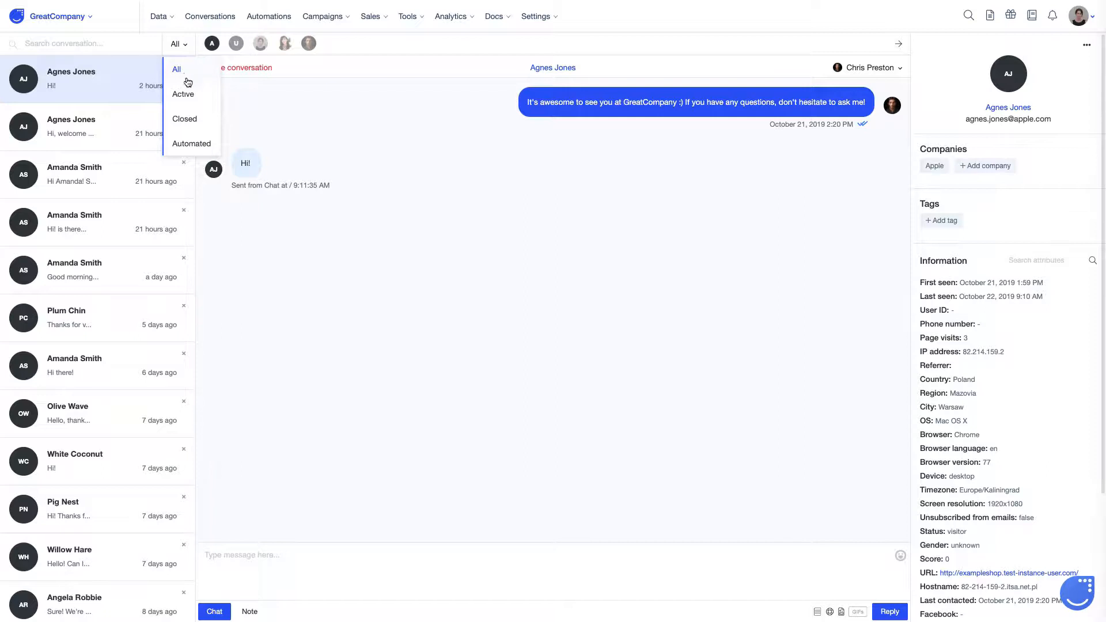
Step: Filter the list to Active, then Closed, then Automated conversations, and finally back to All
left_click(186, 92)
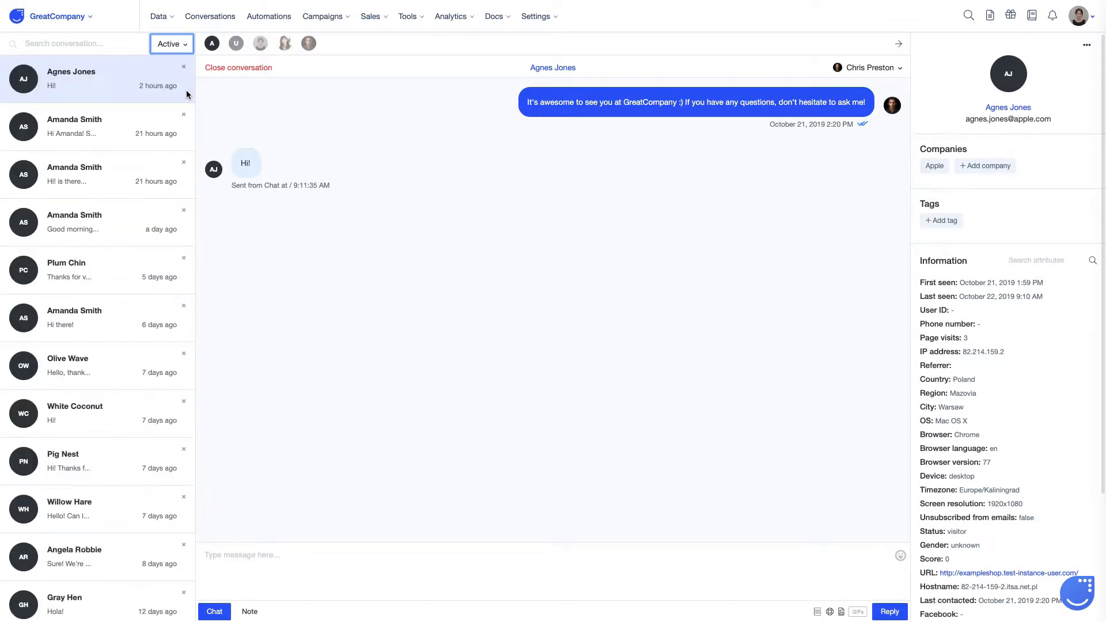
scroll(94, 291, "down", 3)
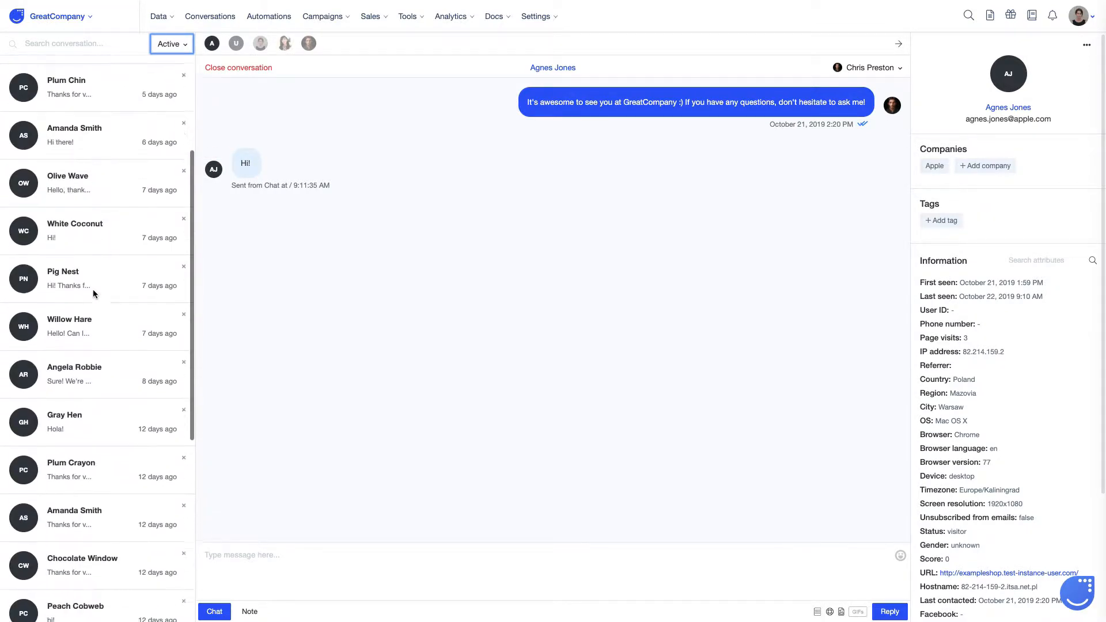
scroll(94, 292, "up", 3)
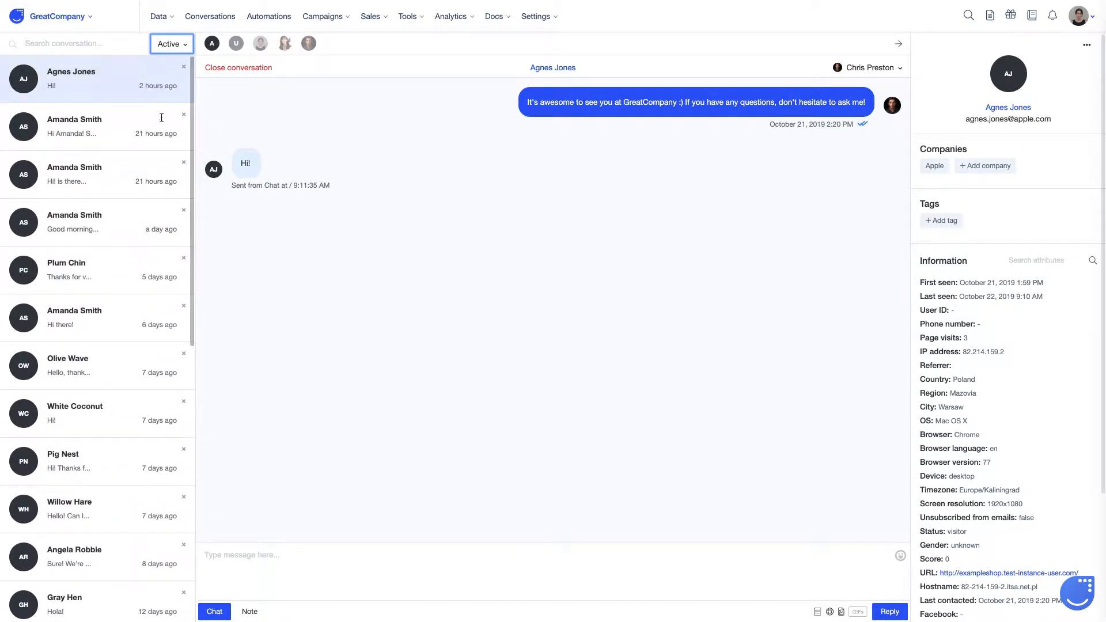
left_click(185, 45)
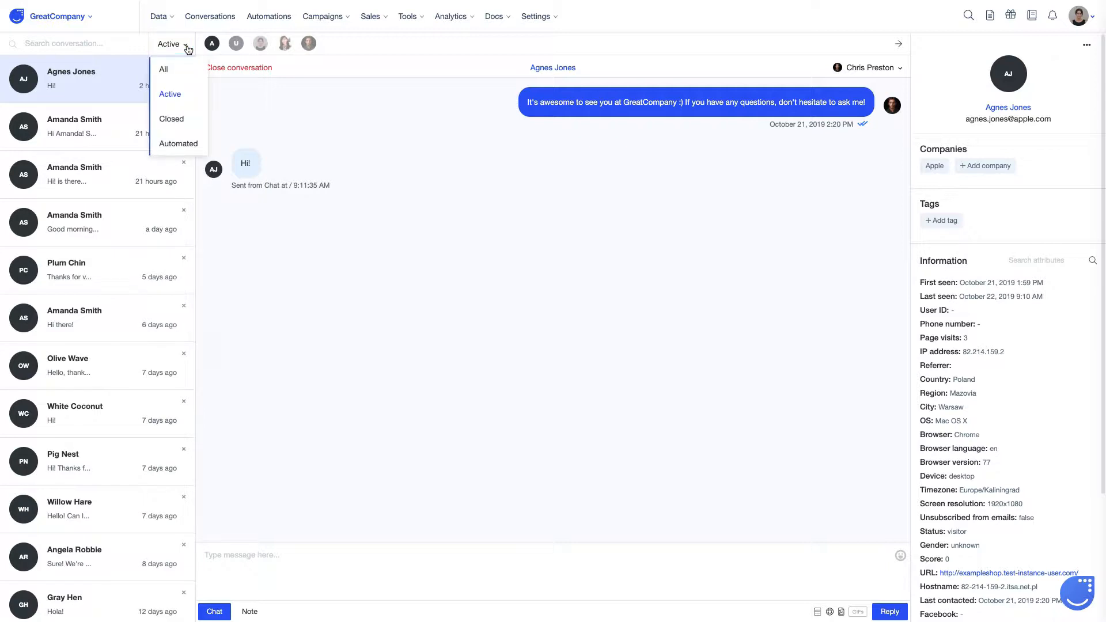
left_click(184, 117)
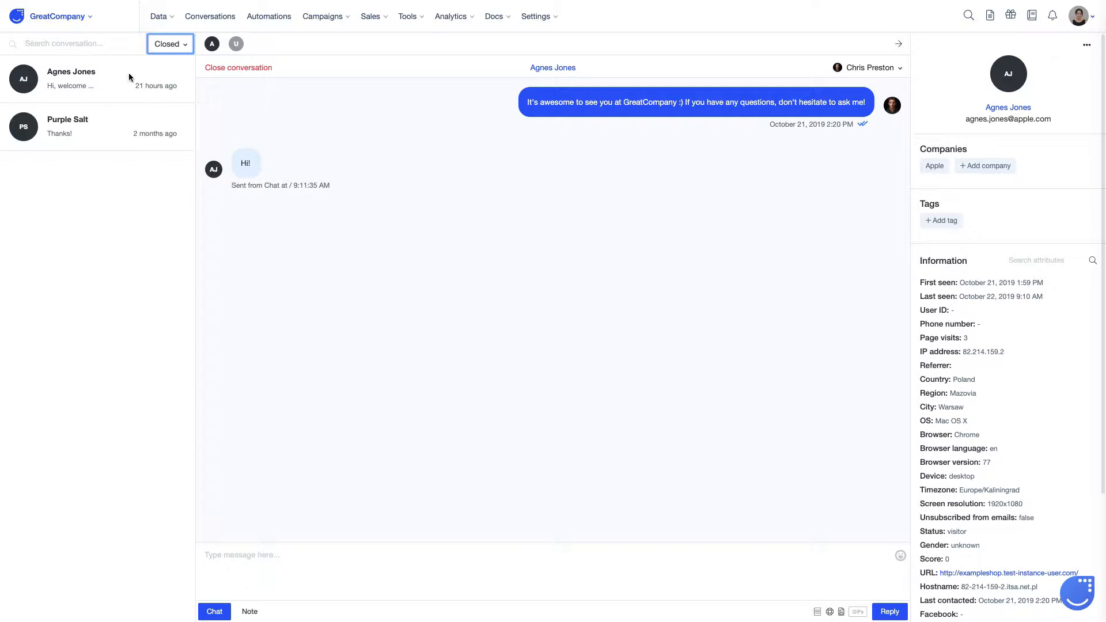
left_click(184, 48)
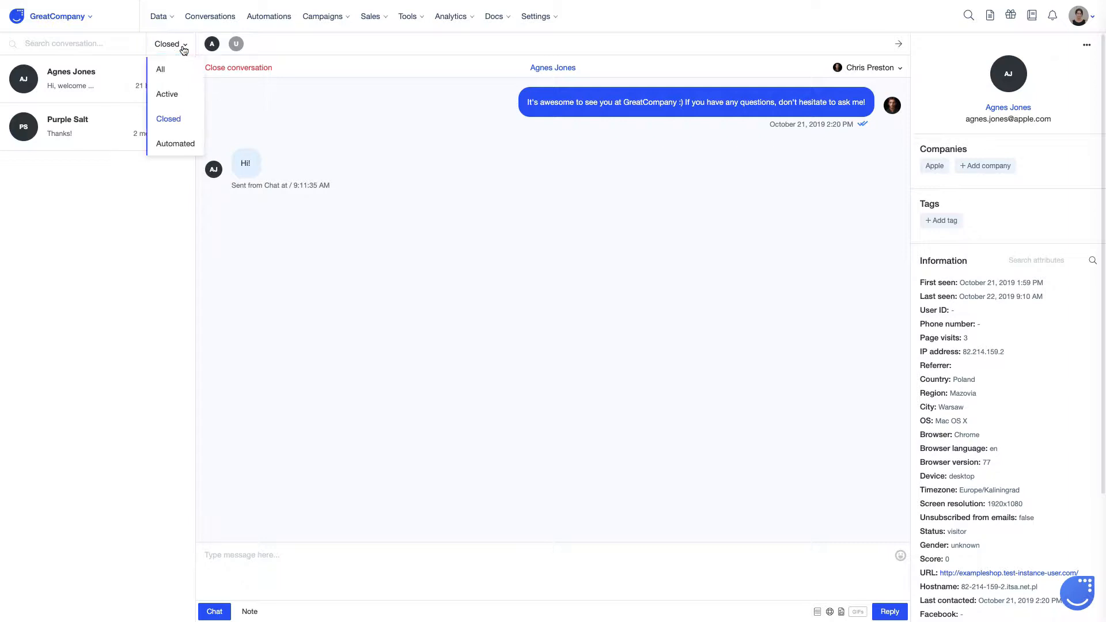
left_click(176, 143)
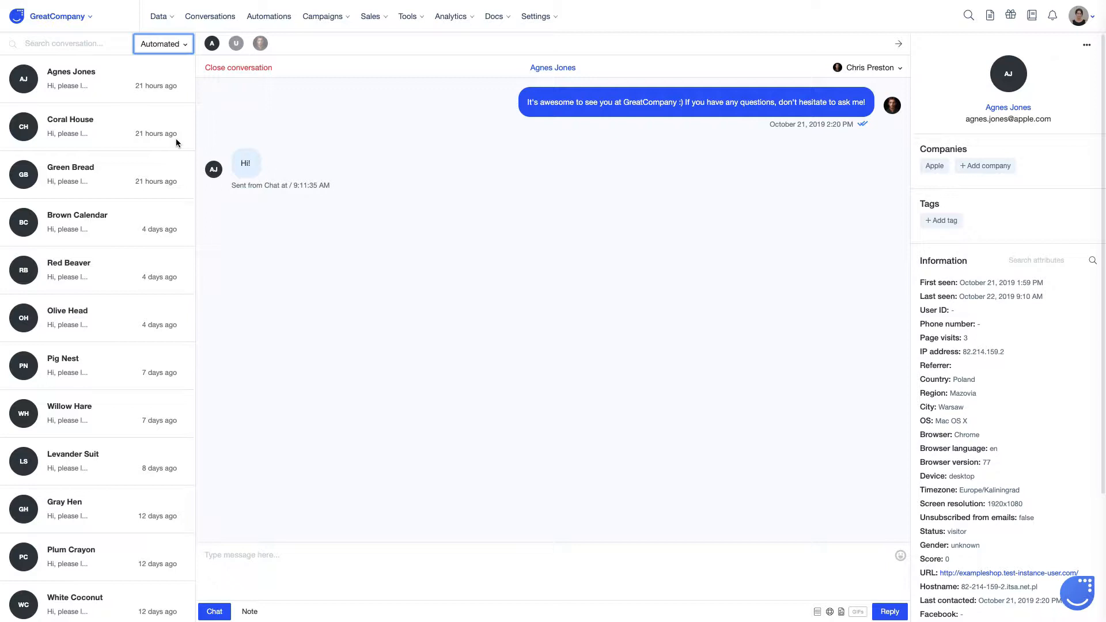
left_click(188, 44)
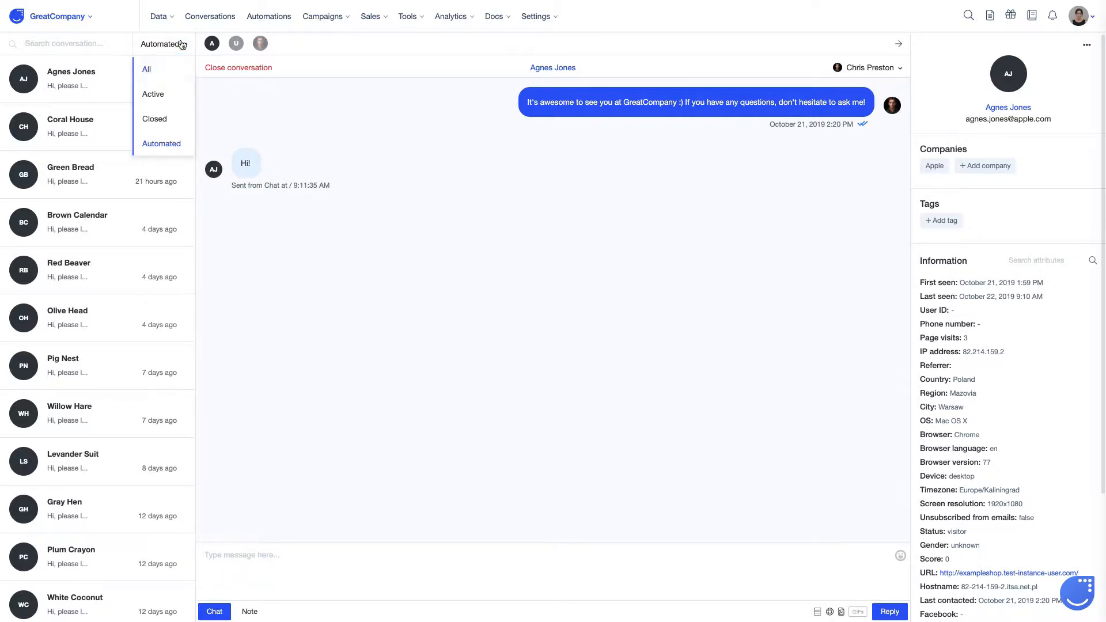
left_click(169, 72)
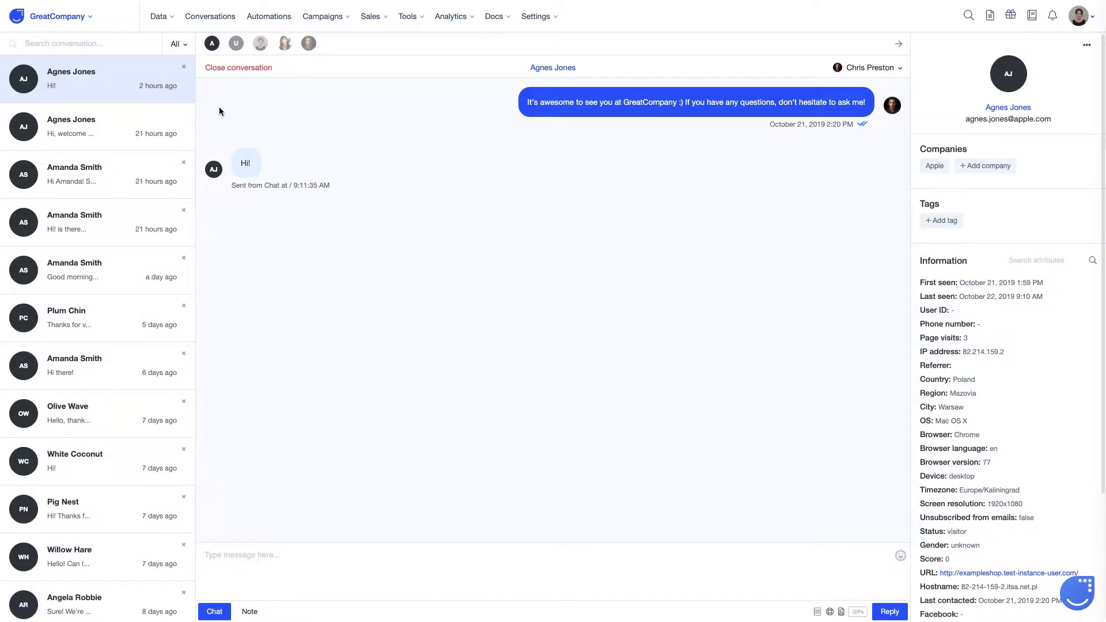
left_click(284, 45)
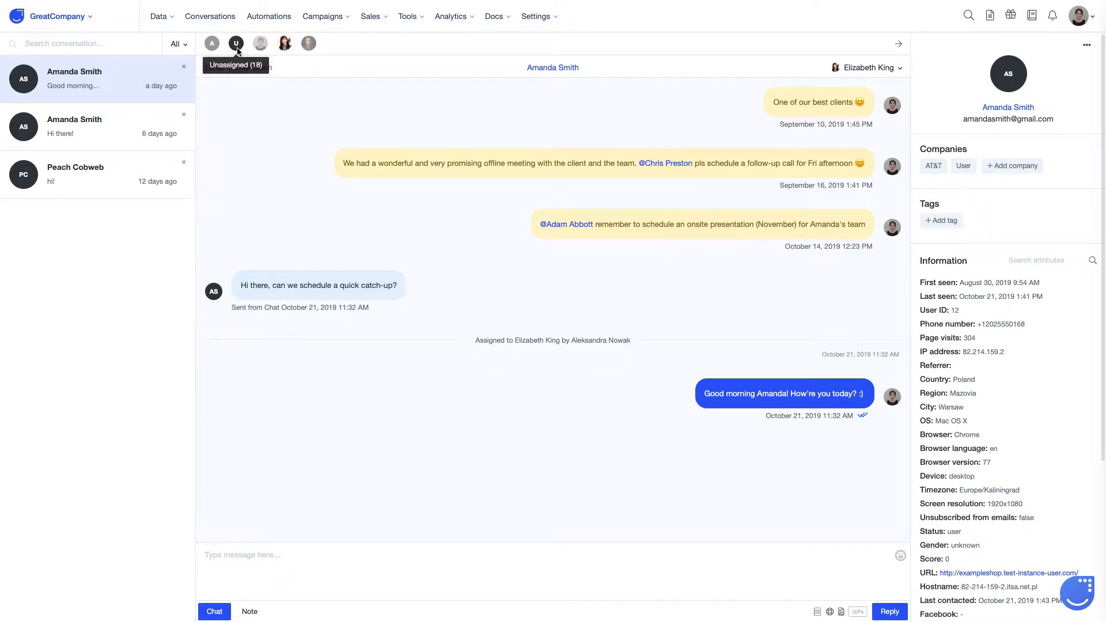
left_click(217, 49)
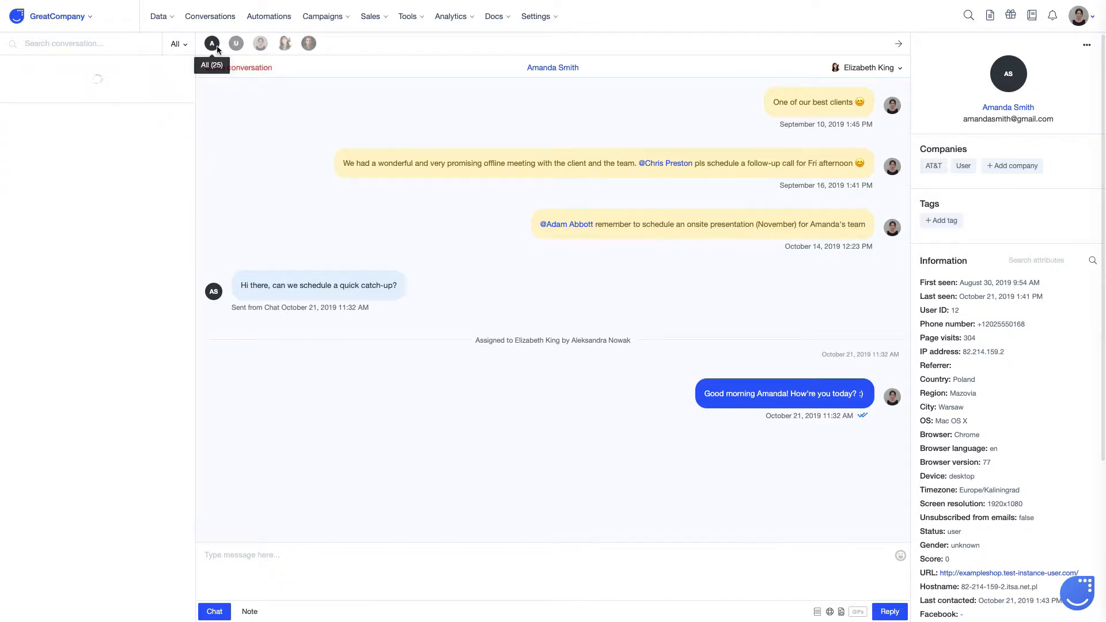
left_click(234, 45)
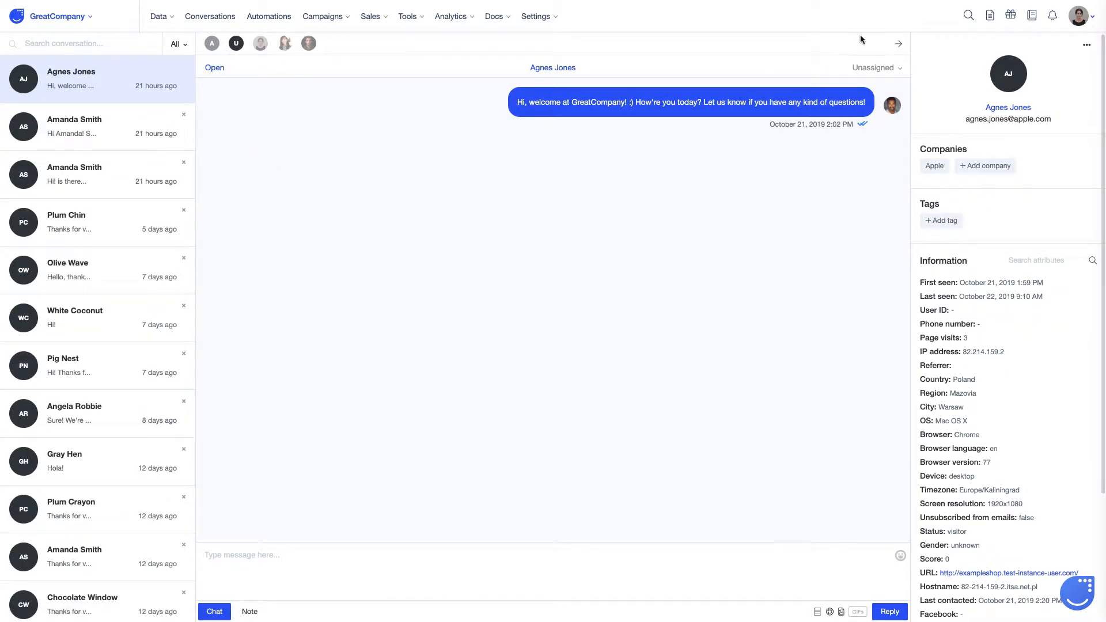
left_click(212, 43)
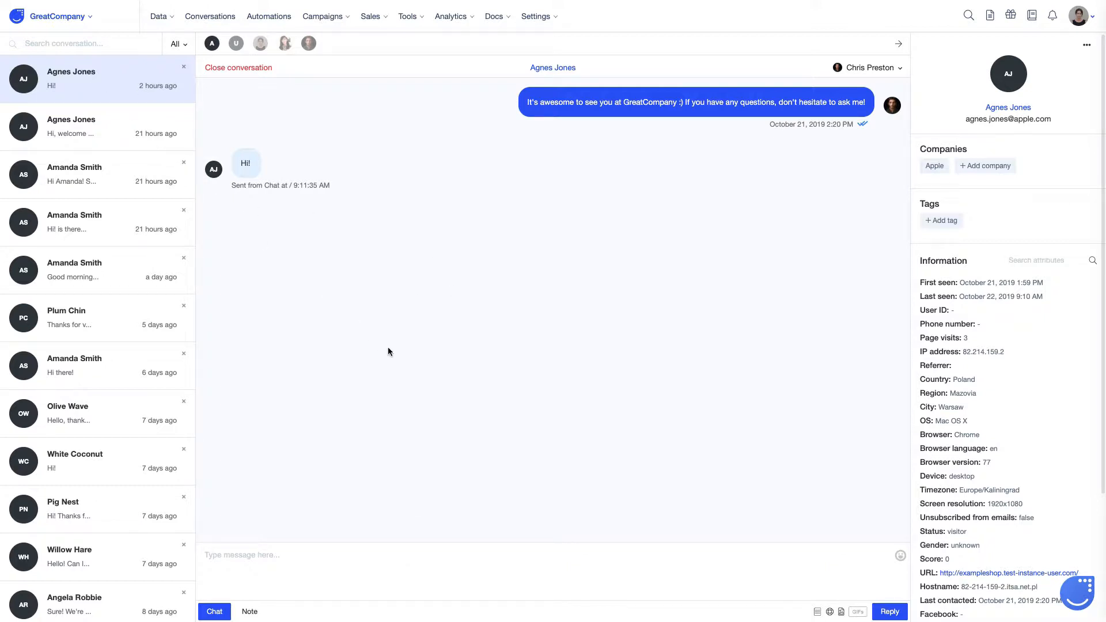
type("Hi again Agnes! How can I help you? :)")
key("Return")
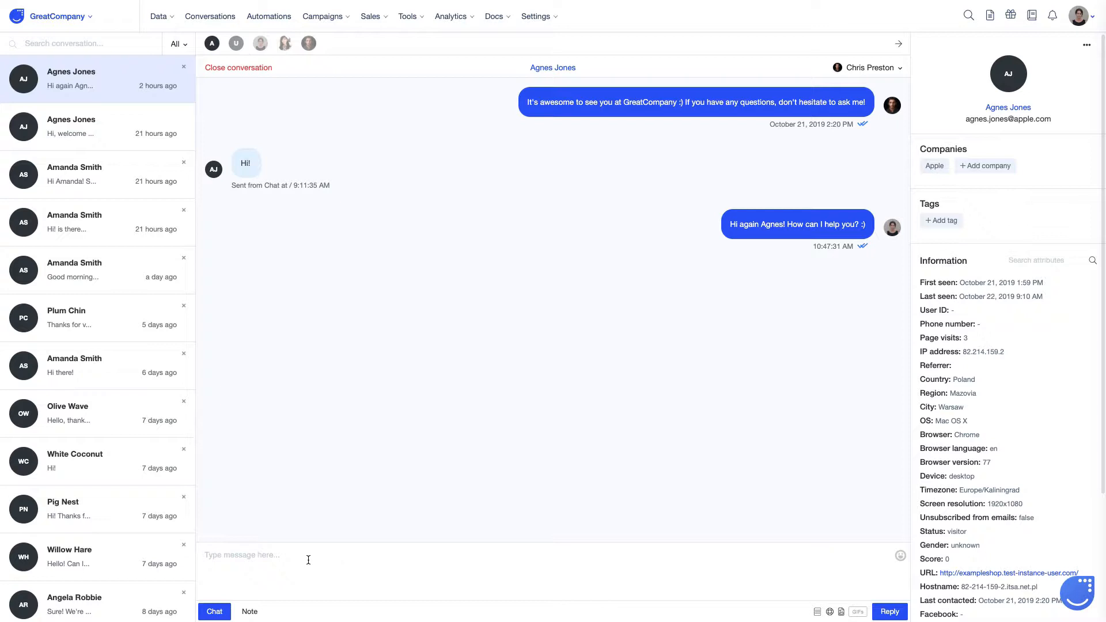
left_click(249, 612)
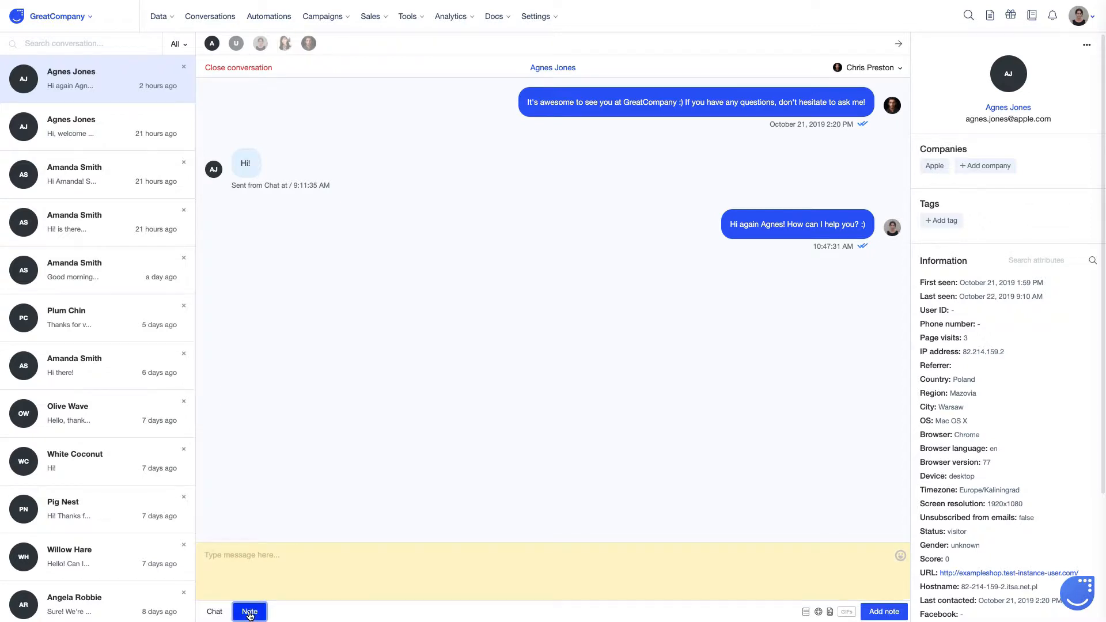
left_click(249, 558)
type("@")
left_click(267, 579)
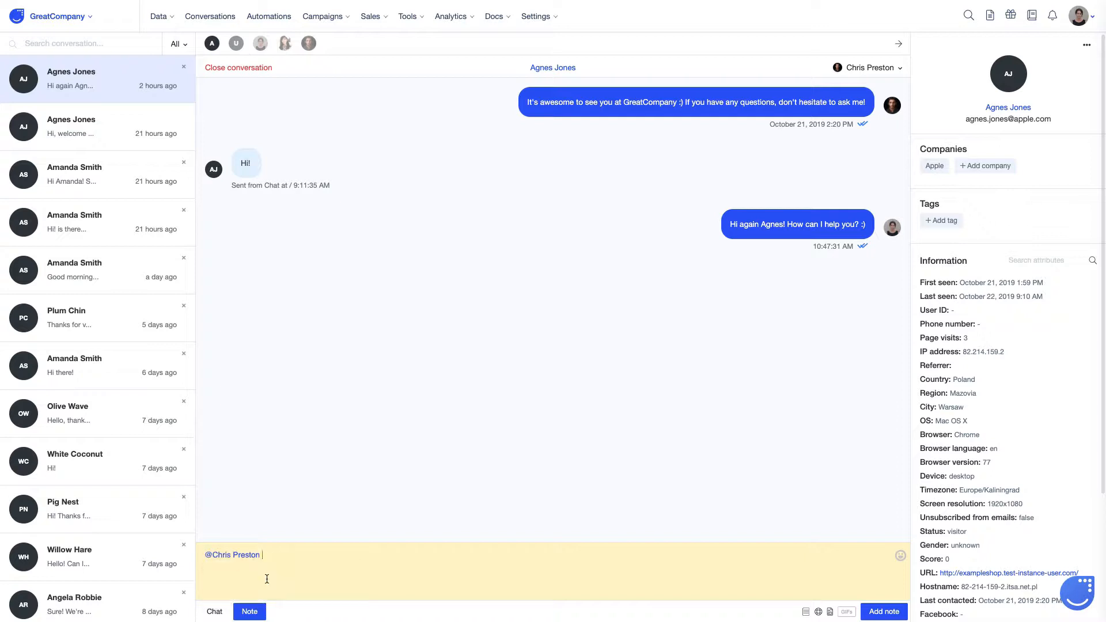
type("remember to send information about our services to Agnes")
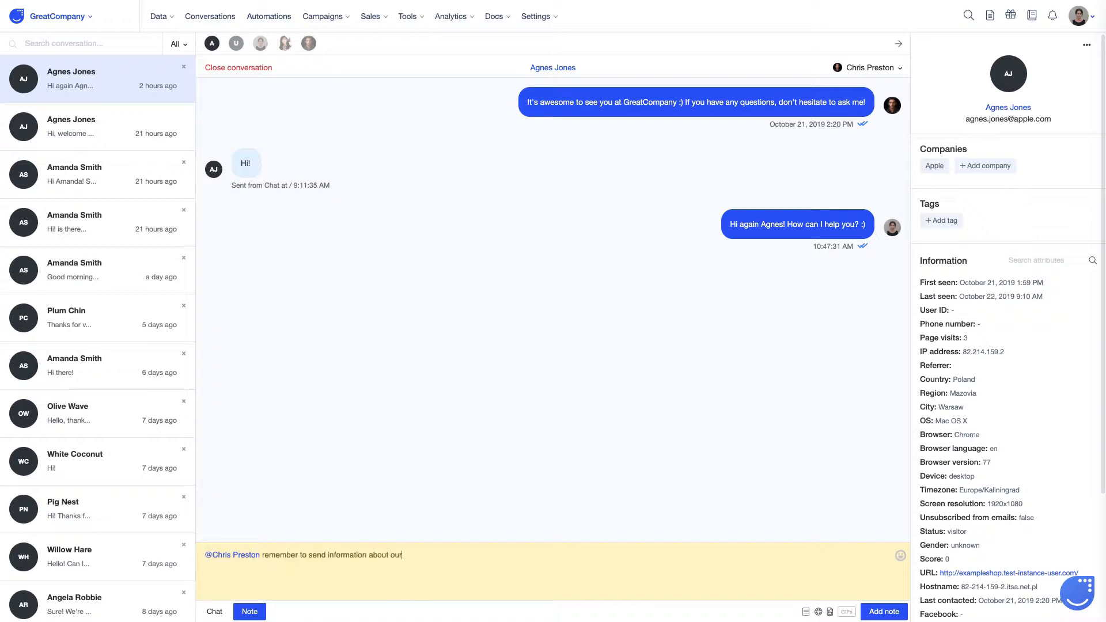
key("Return")
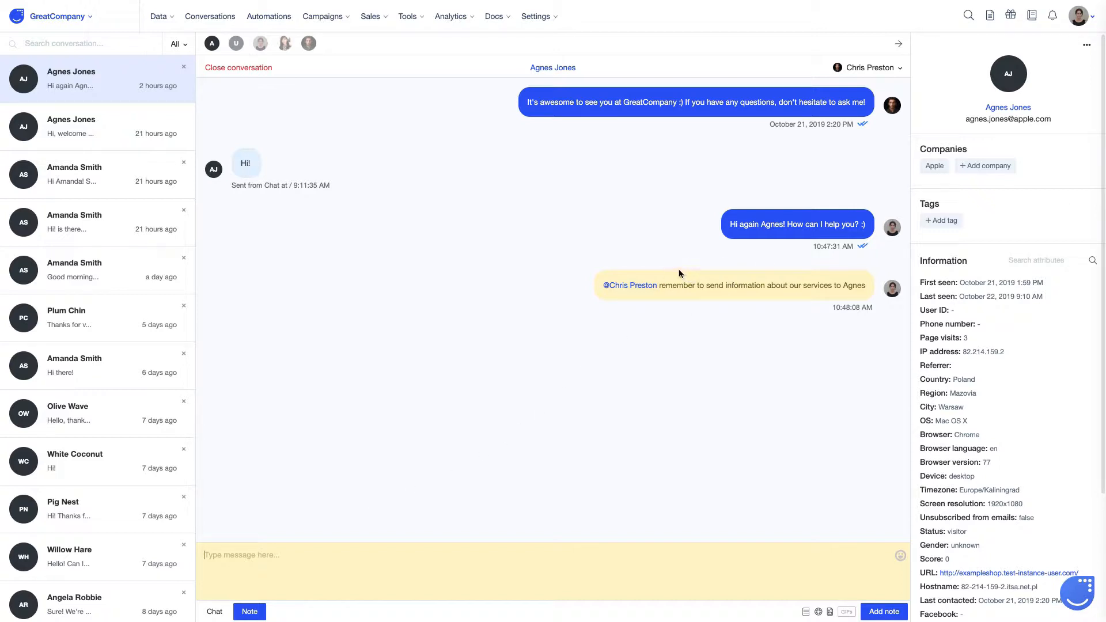
Step: Return to chat replies and check the empty Knowledge base and Default replies panels
mouse_move(249, 166)
left_click(215, 612)
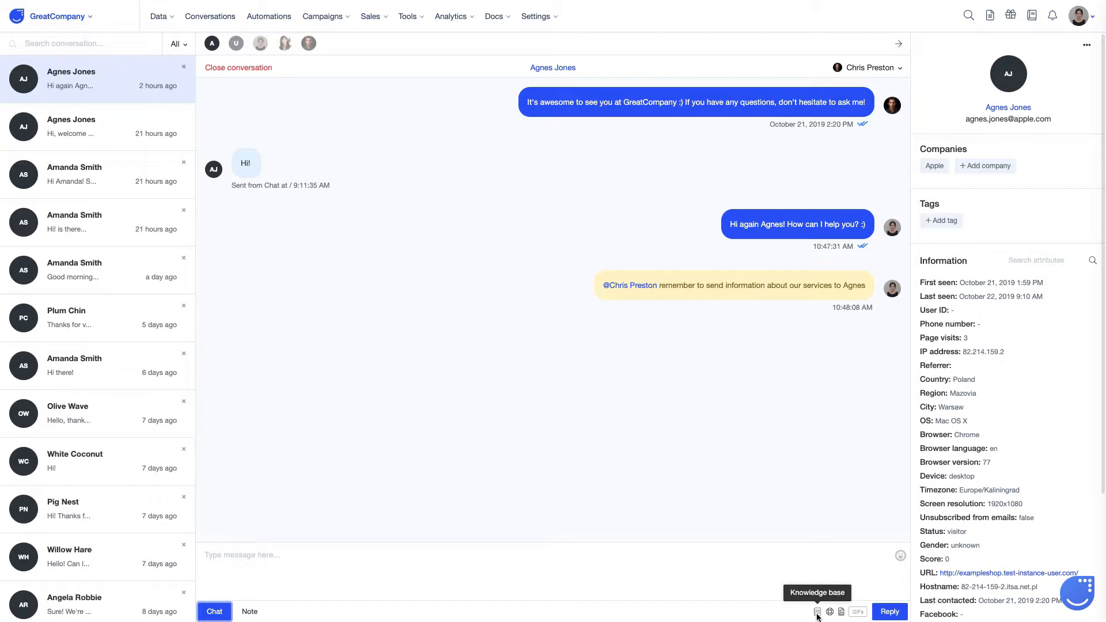
left_click(817, 612)
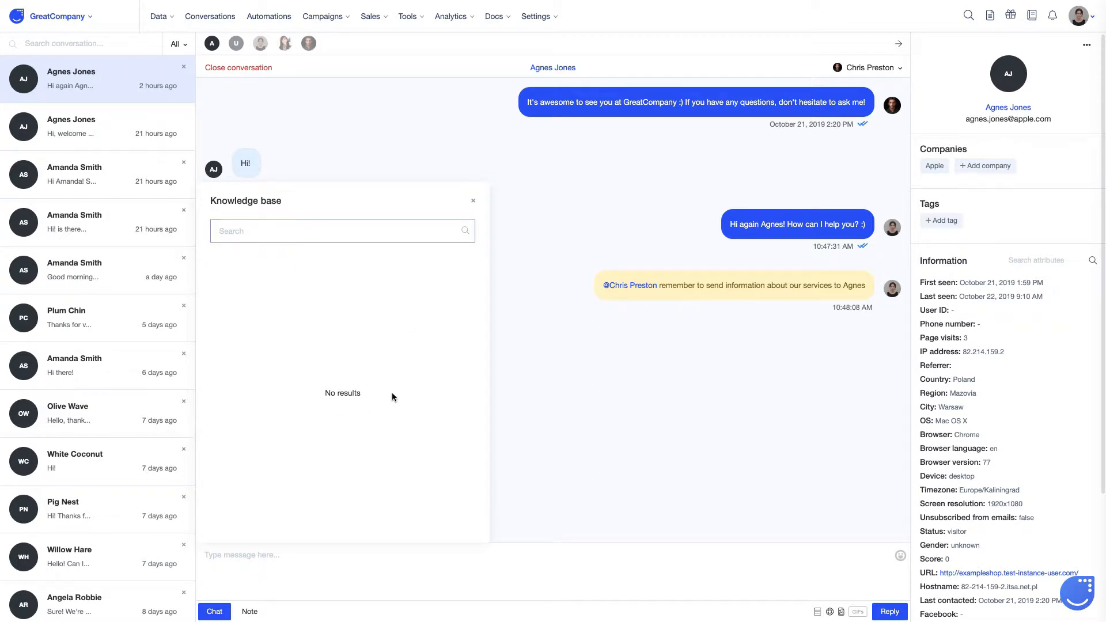
left_click(475, 202)
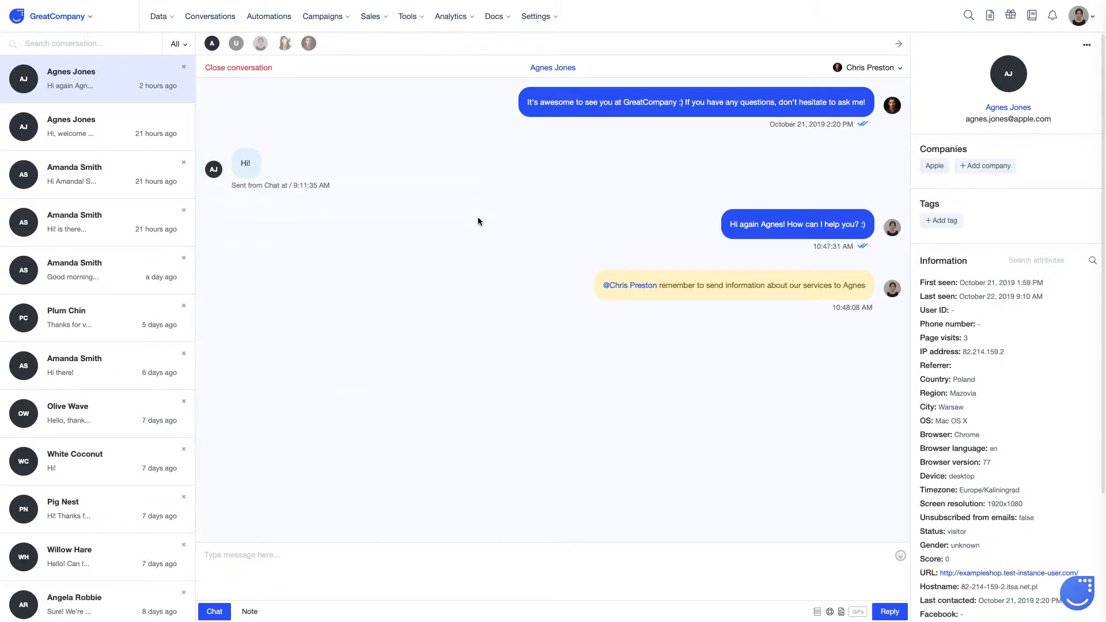
left_click(830, 612)
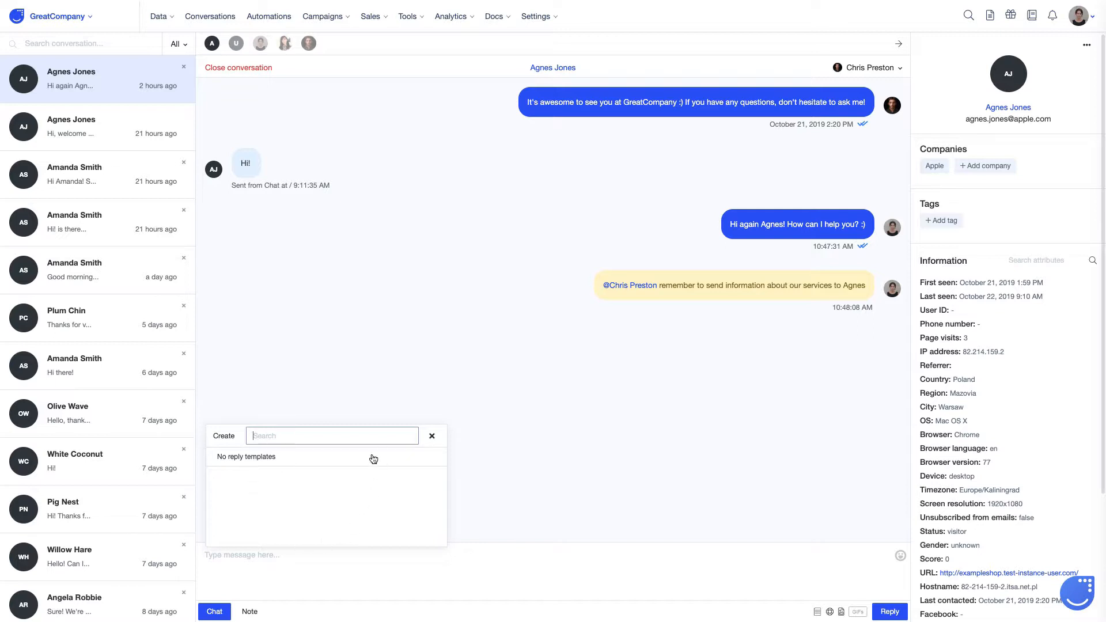
left_click(432, 436)
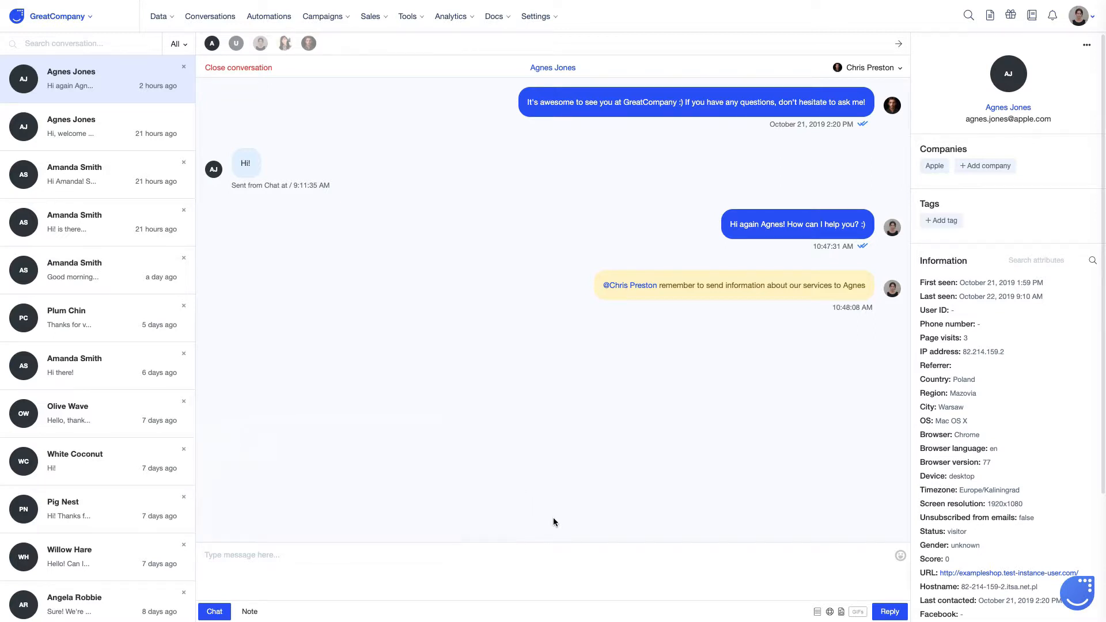
Step: Cancel a file attachment and insert a Snoopy GIF found by searching 'great'
left_click(841, 612)
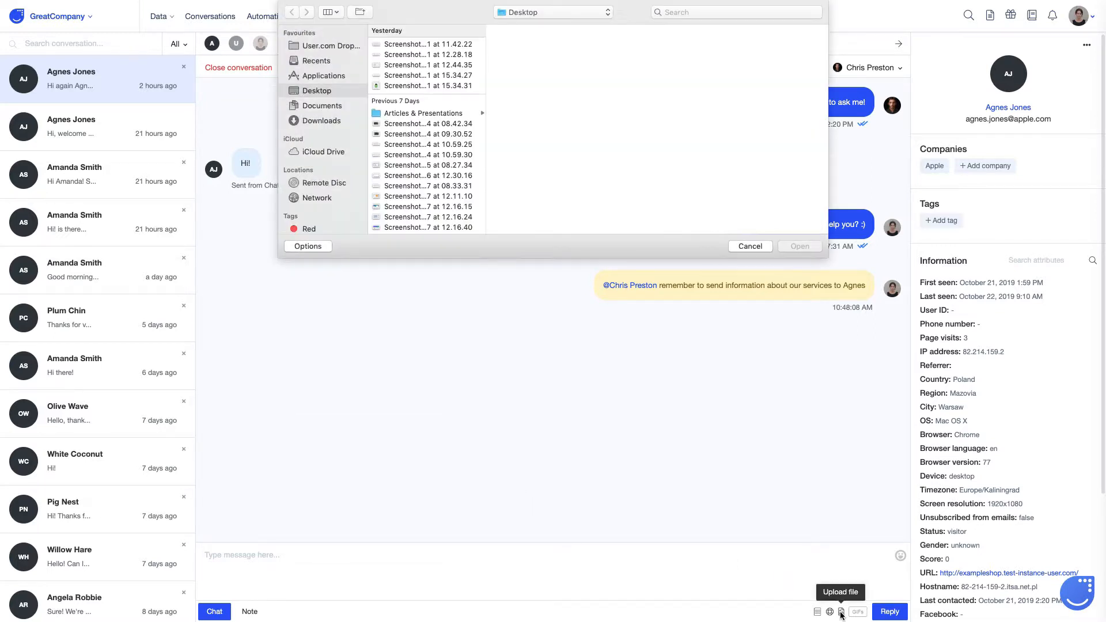
left_click(746, 246)
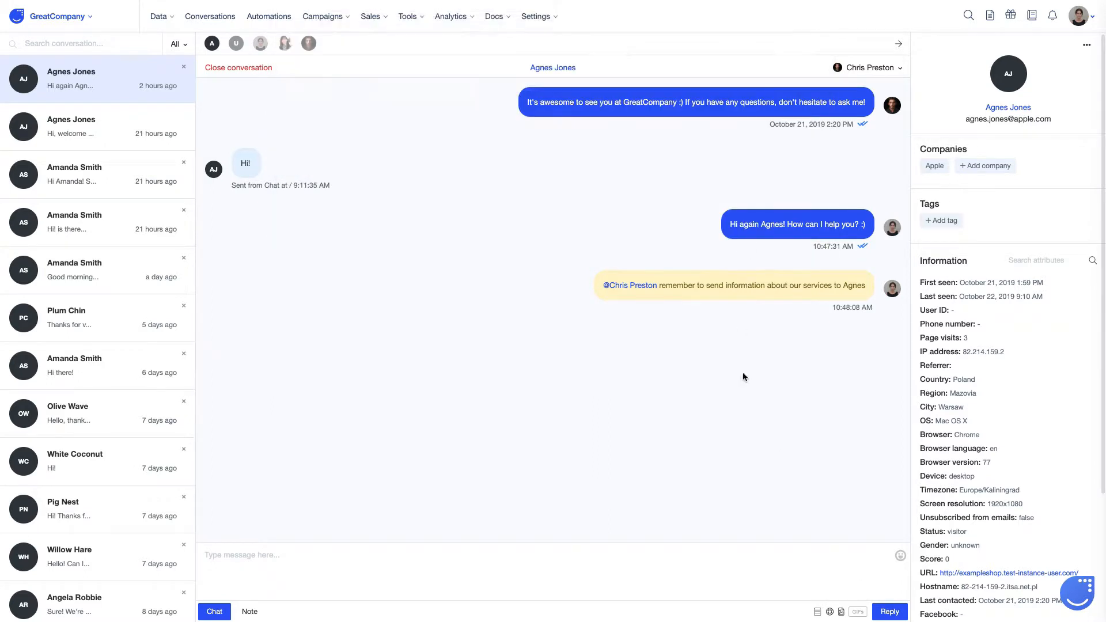
left_click(858, 612)
type("great")
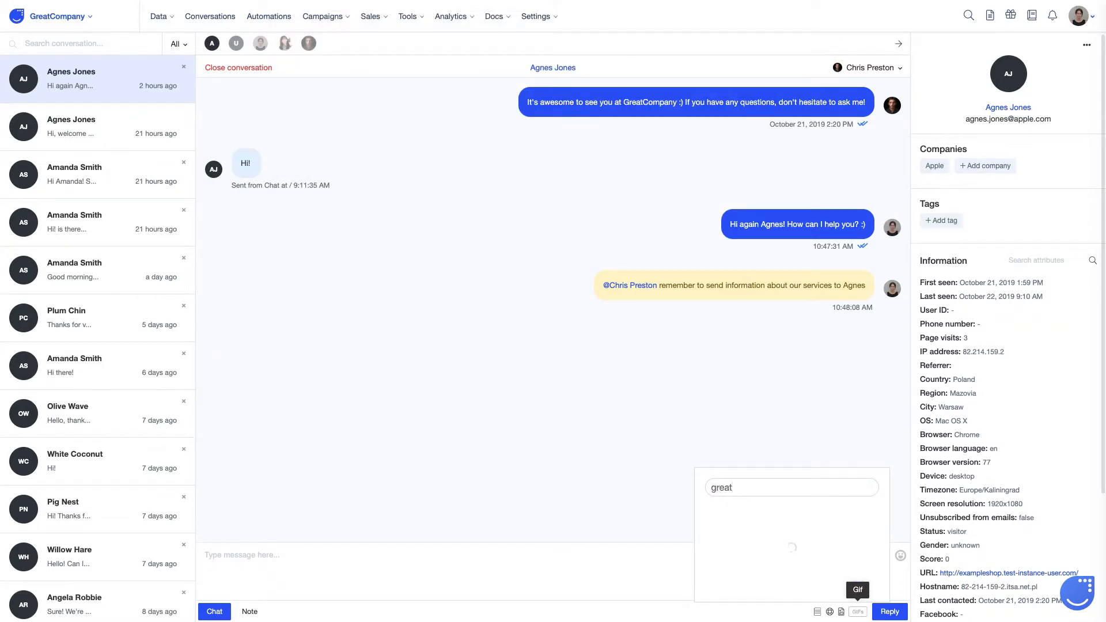
scroll(779, 533, "down", 1)
left_click(780, 534)
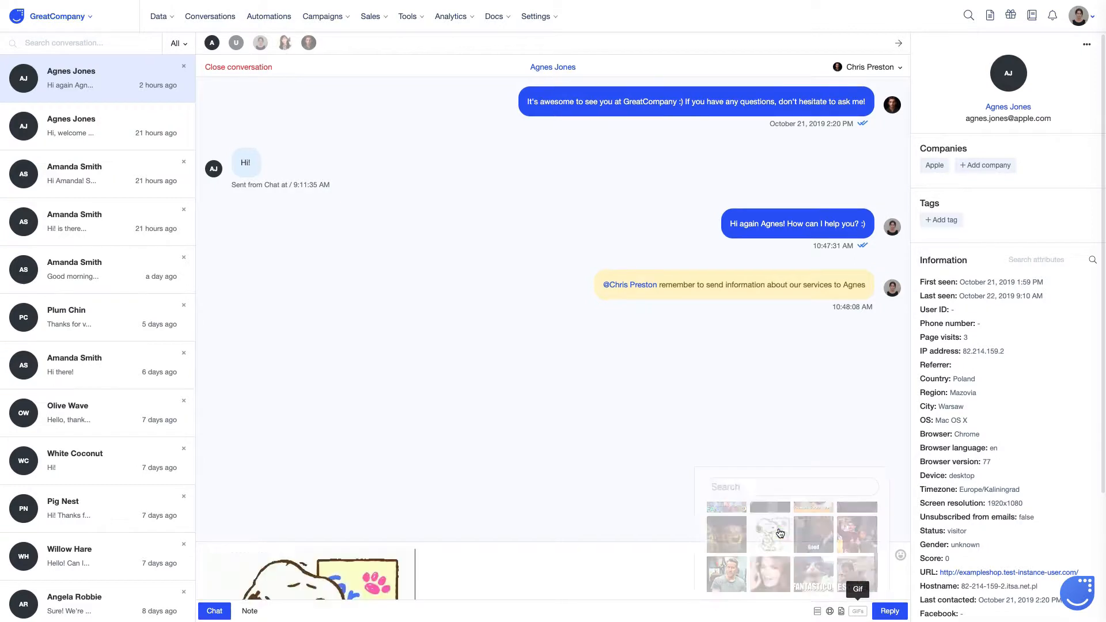
Step: Resize the GIF to 78×64, then delete it from the reply draft
left_click(380, 570)
left_click_drag(414, 549, 251, 551)
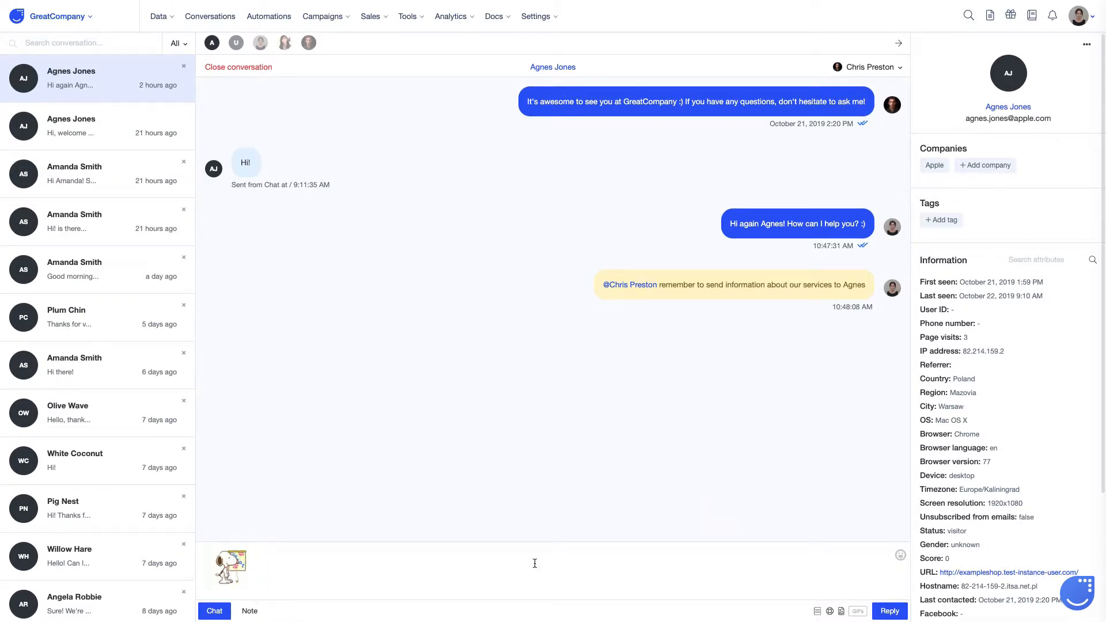
key("BackSpace")
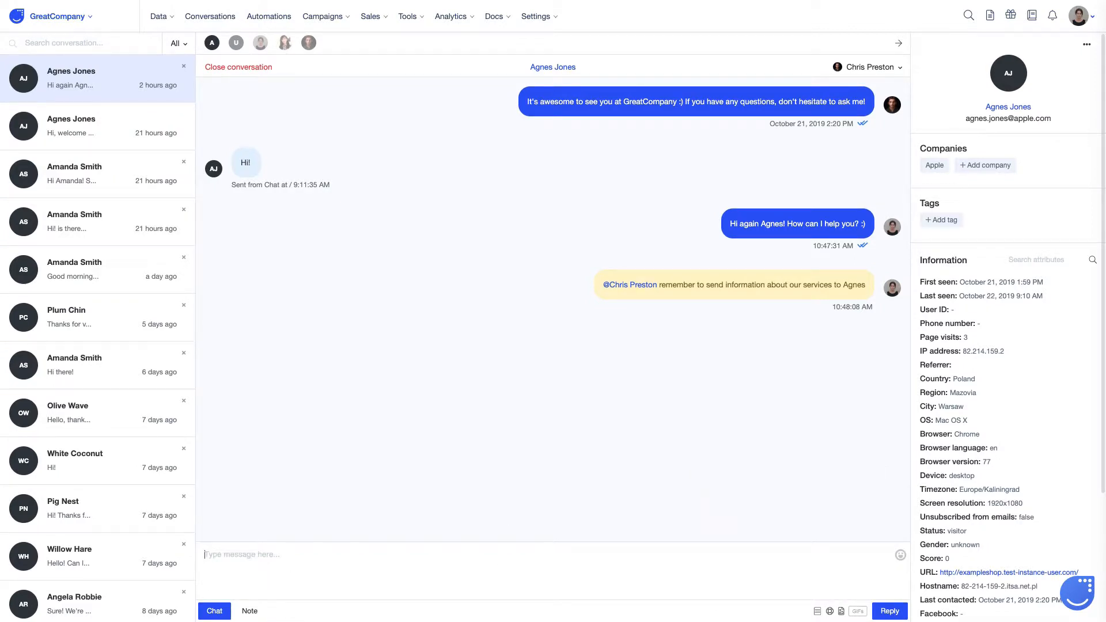
Step: Try and remove a grinning emoji, then type a reply proposing a separate call with the sales rep
left_click(900, 554)
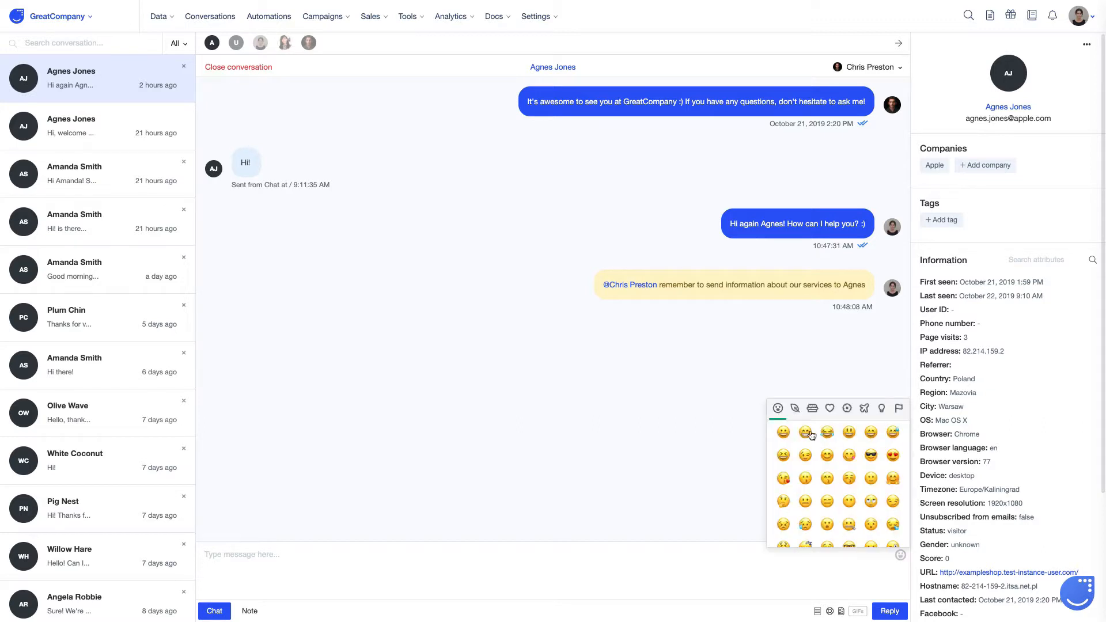
left_click(783, 433)
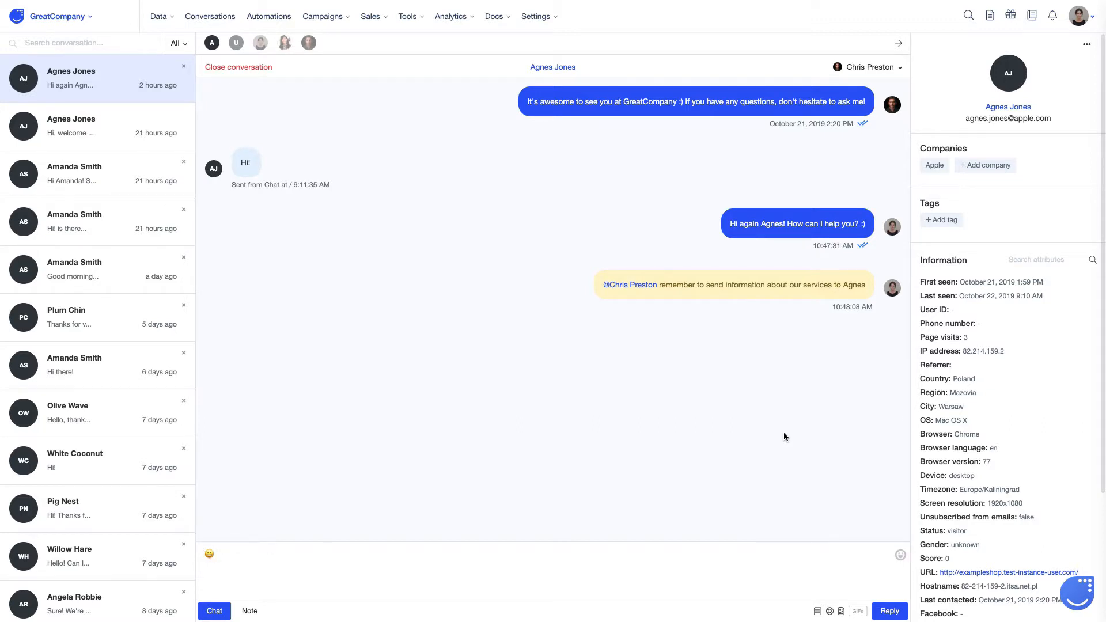
key("BackSpace")
type("What about scheduling a separate c")
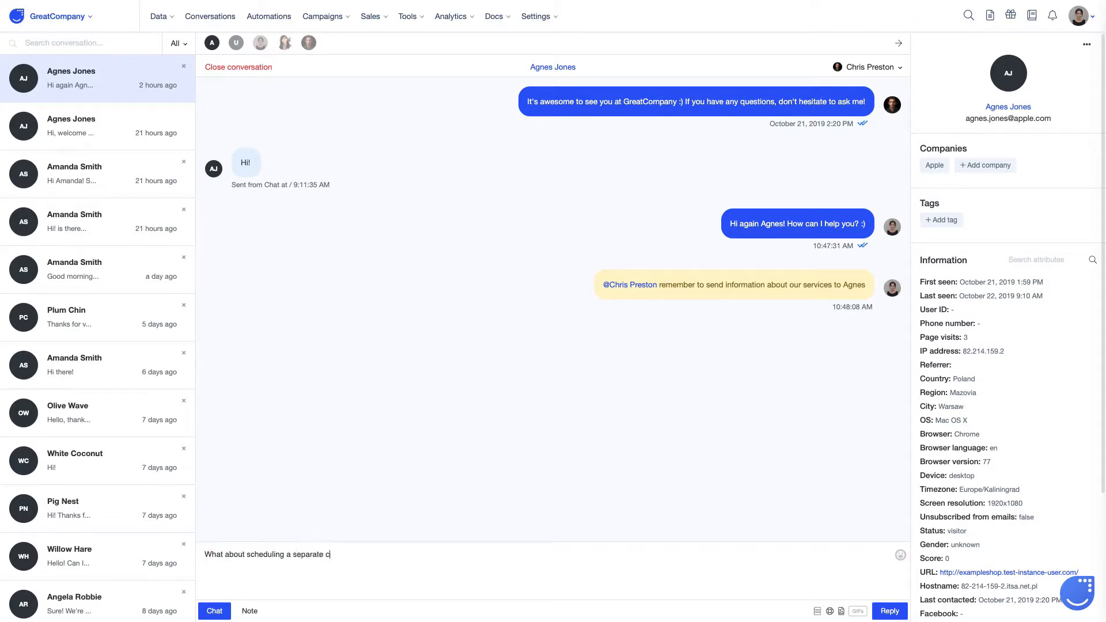
type("all with our sales rep? Tom will answer all your questi")
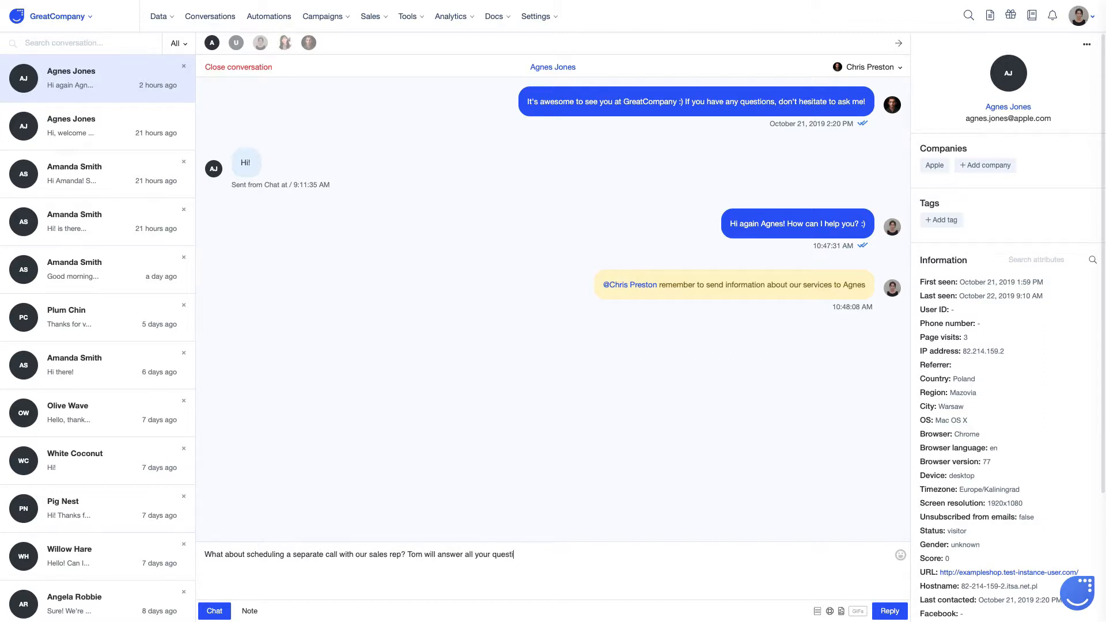
type("ons :)")
Step: Make 'will answer all your questions' bold, italic and underlined
left_click_drag(527, 554, 425, 555)
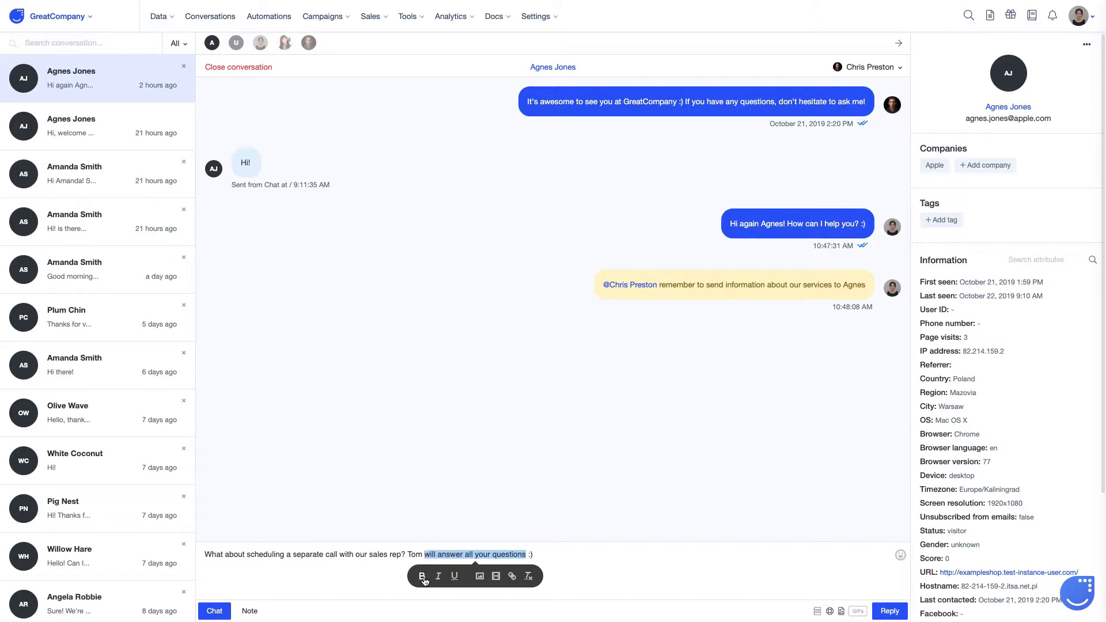
left_click(422, 576)
left_click(441, 576)
left_click(458, 576)
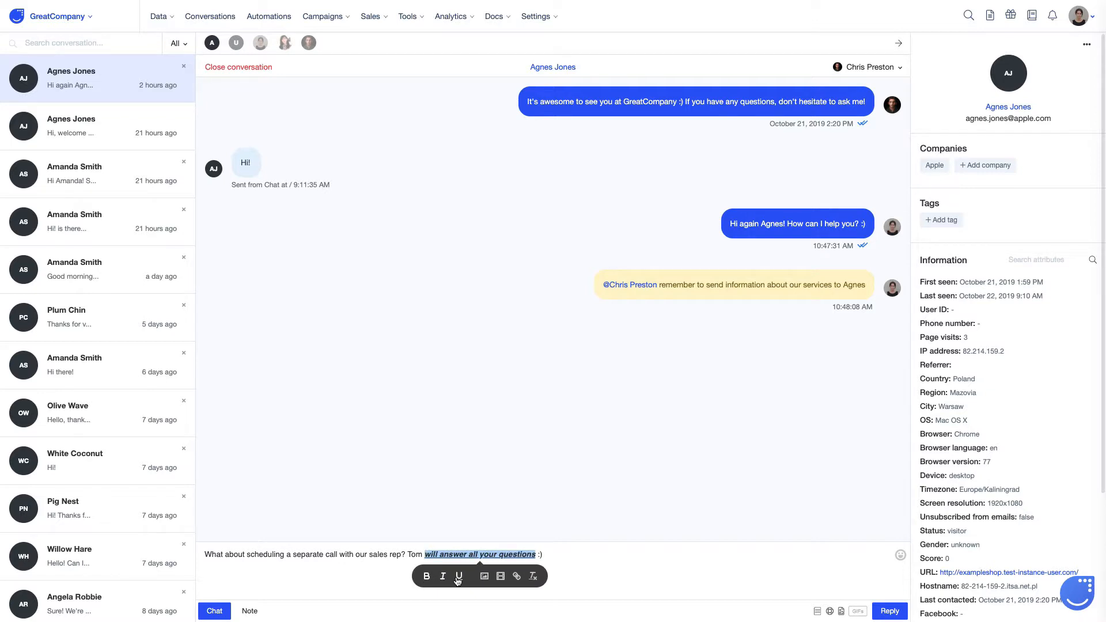
left_click(550, 559)
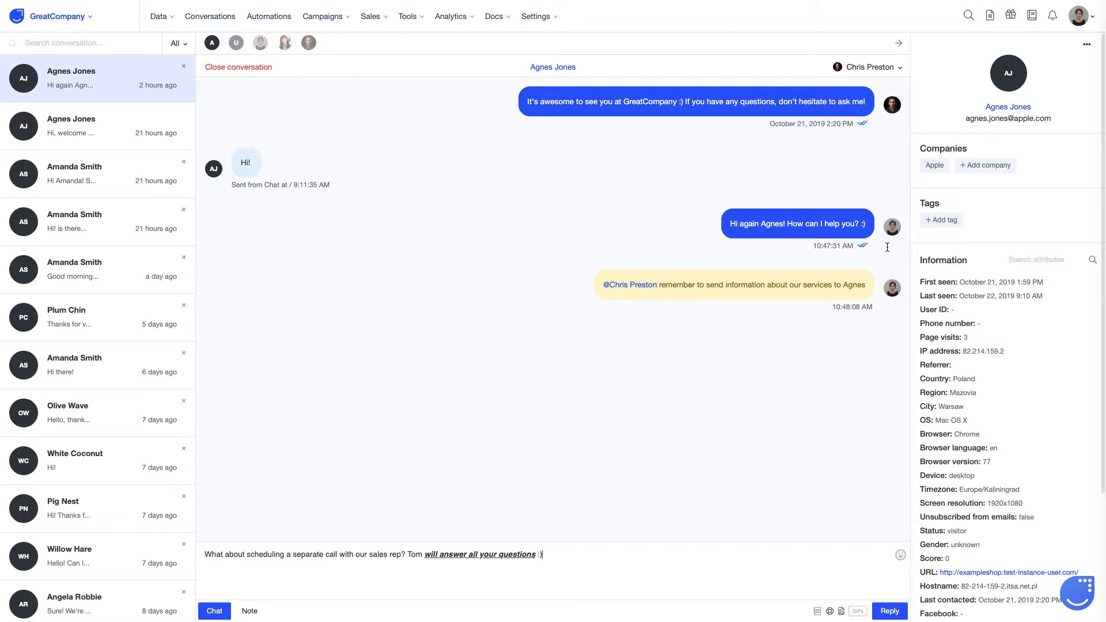
left_click(899, 68)
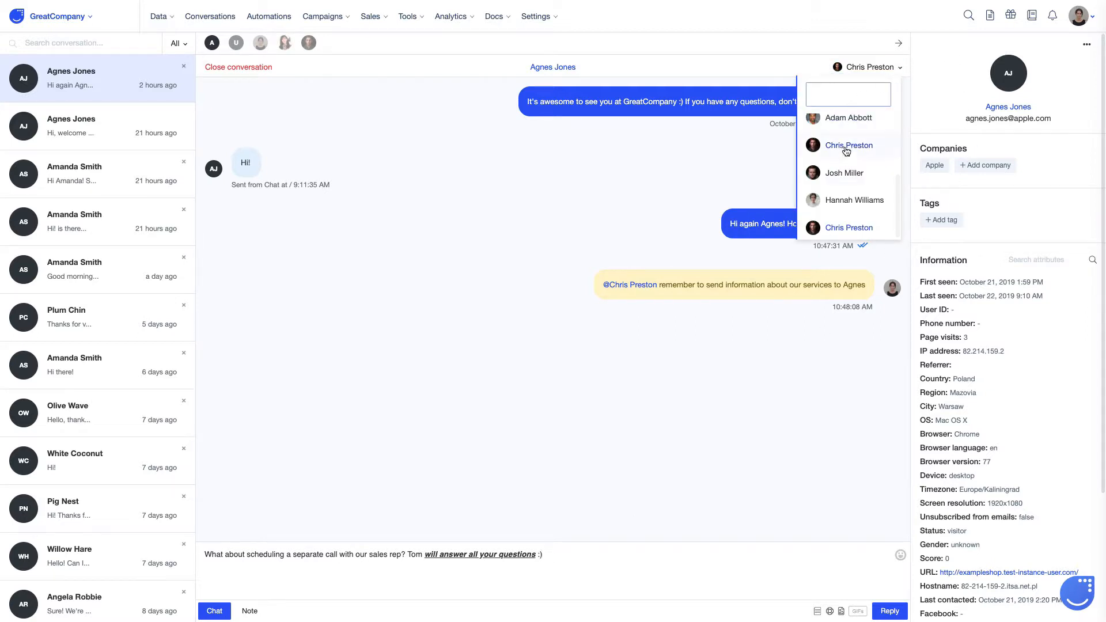
scroll(845, 161, "up", 1)
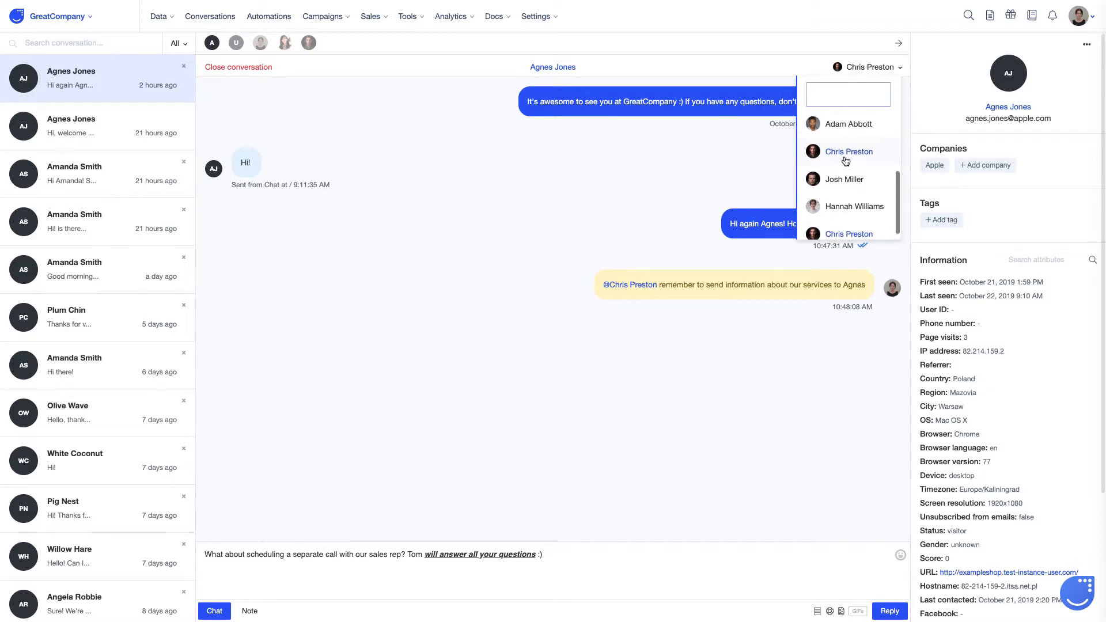
scroll(845, 161, "up", 3)
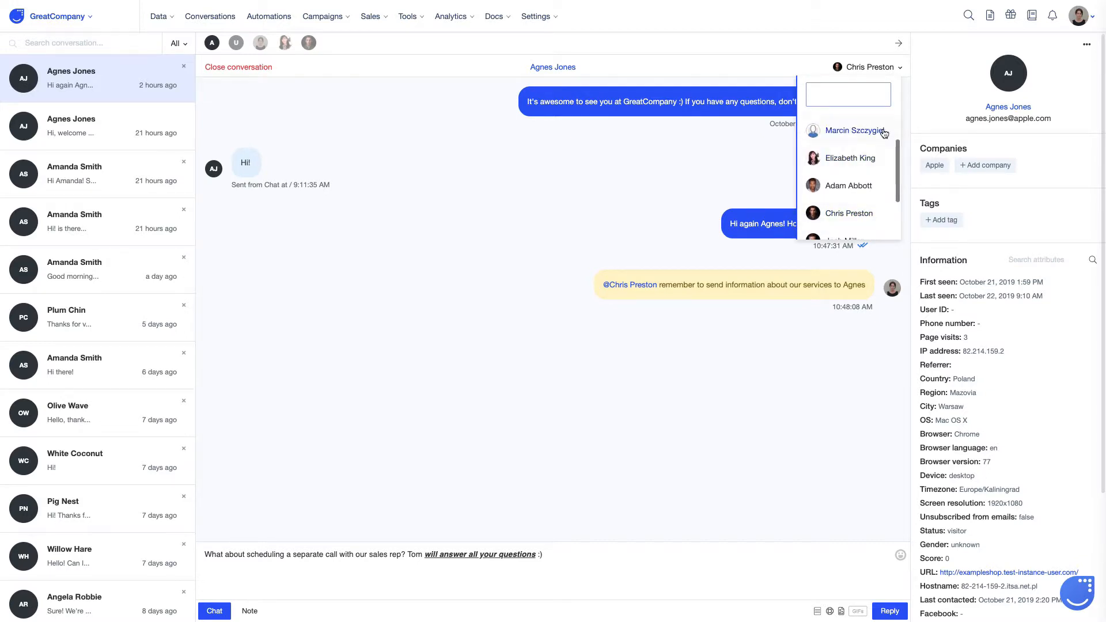
left_click(906, 57)
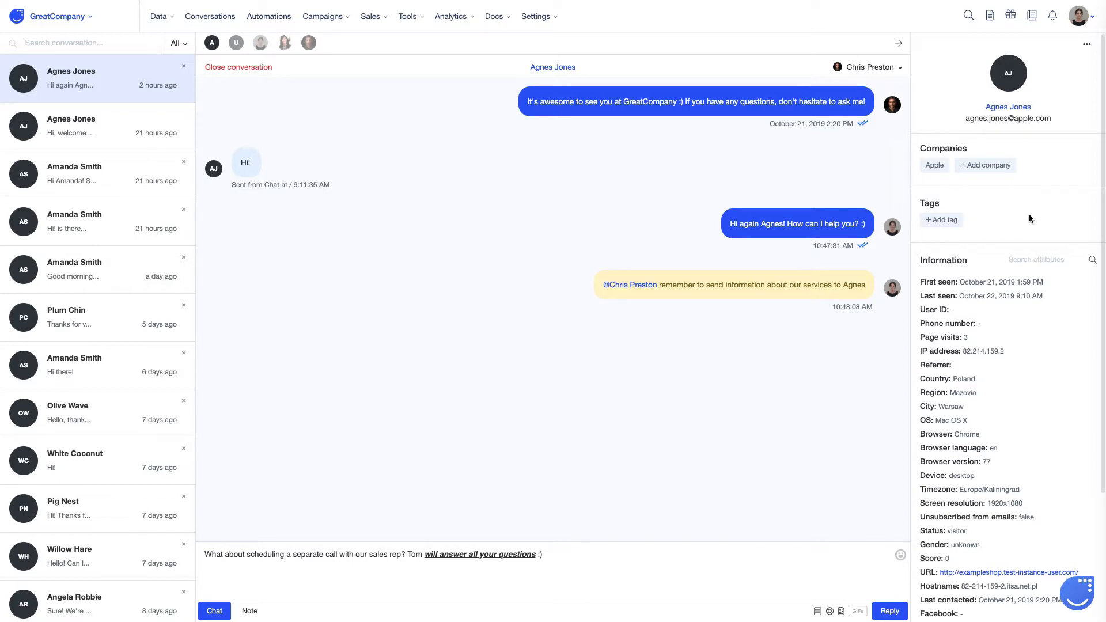
scroll(976, 443, "down", 3)
scroll(976, 443, "up", 3)
Step: Browse tags and companies (searching 'at') without adding any, then open the contact's full profile
left_click(936, 224)
left_click(982, 224)
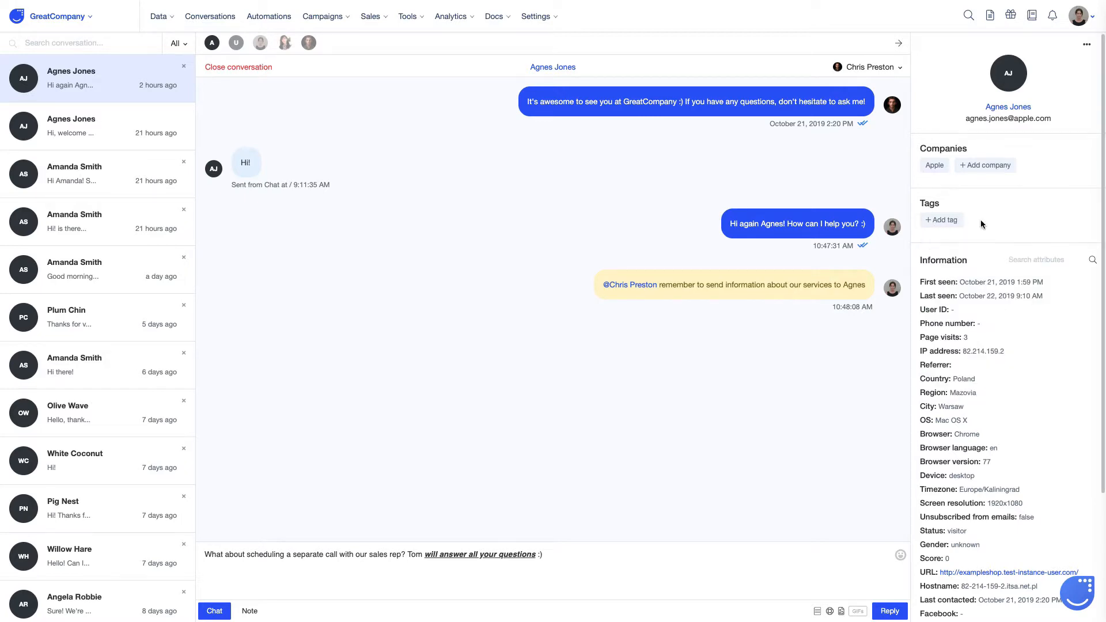
left_click(984, 166)
left_click(651, 95)
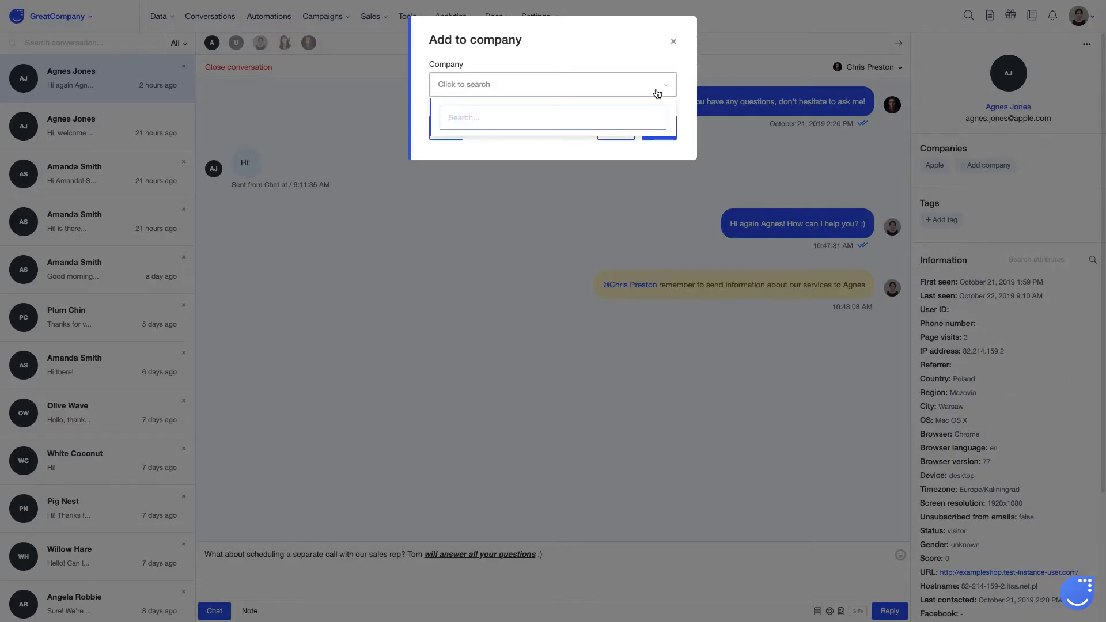
type("at")
key("BackSpace")
key("BackSpace")
left_click(671, 42)
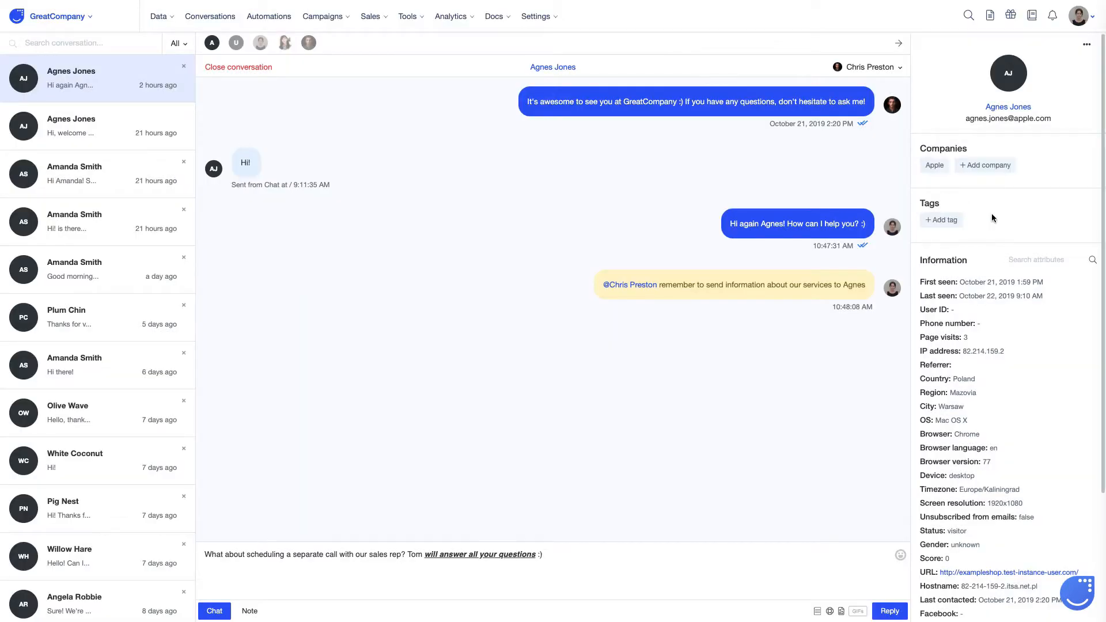
left_click(998, 108)
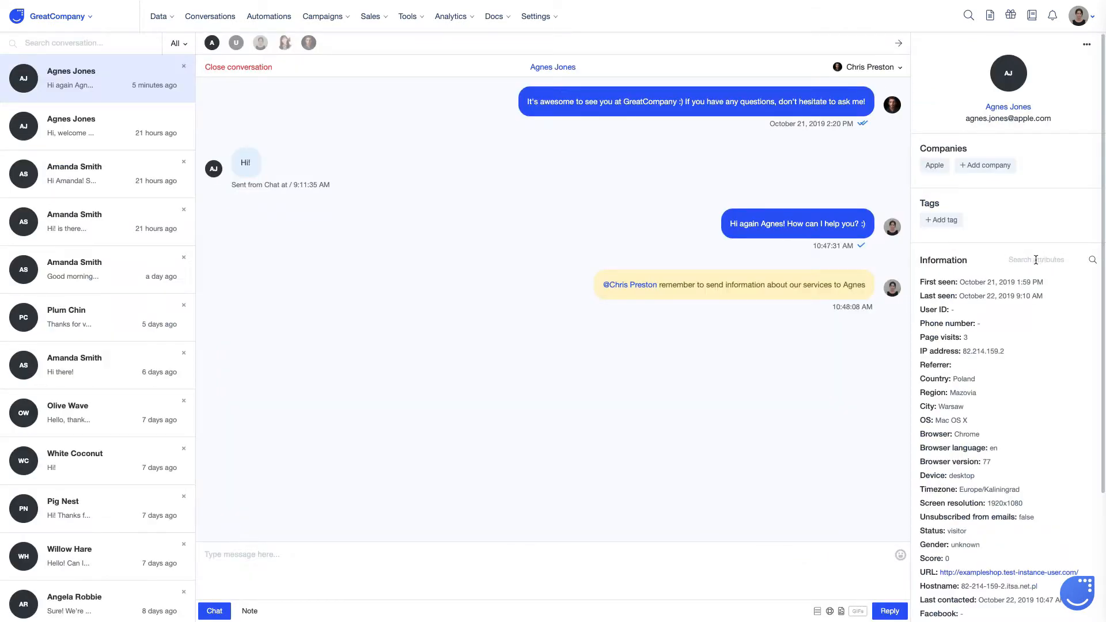
left_click(1035, 260)
type("last")
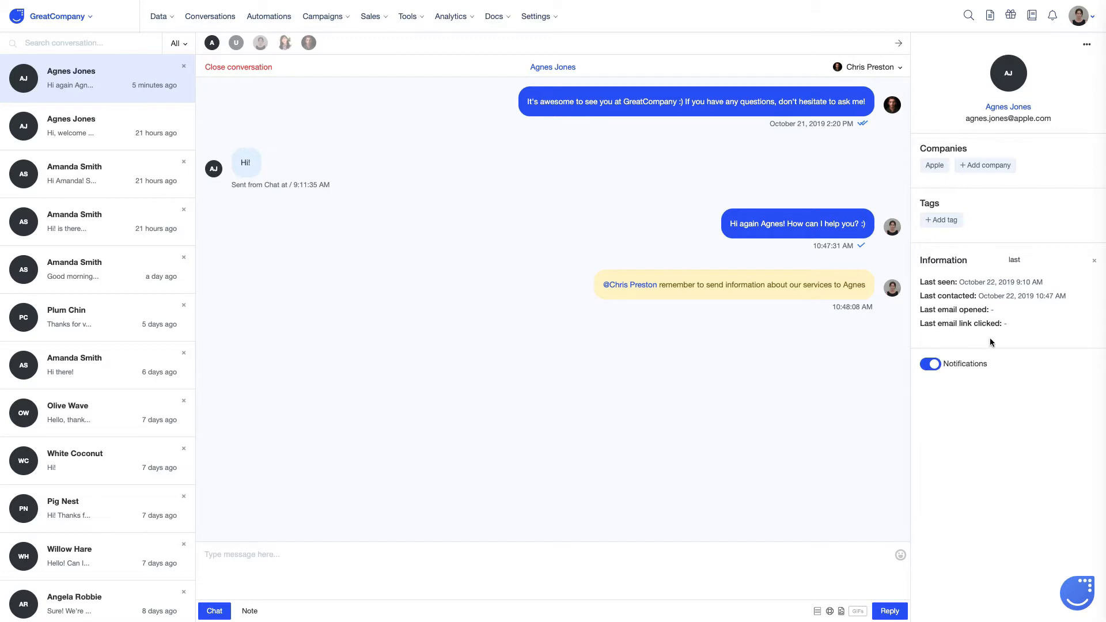
left_click(1093, 260)
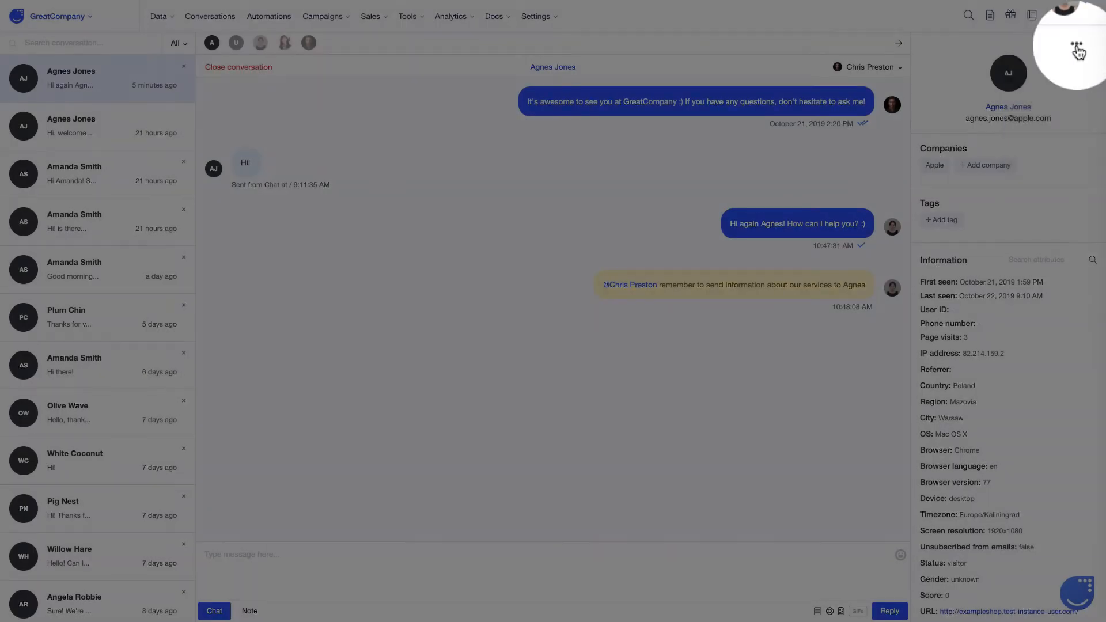
Step: Enter the contact's phone number in the Update user form and save it
left_click(1086, 45)
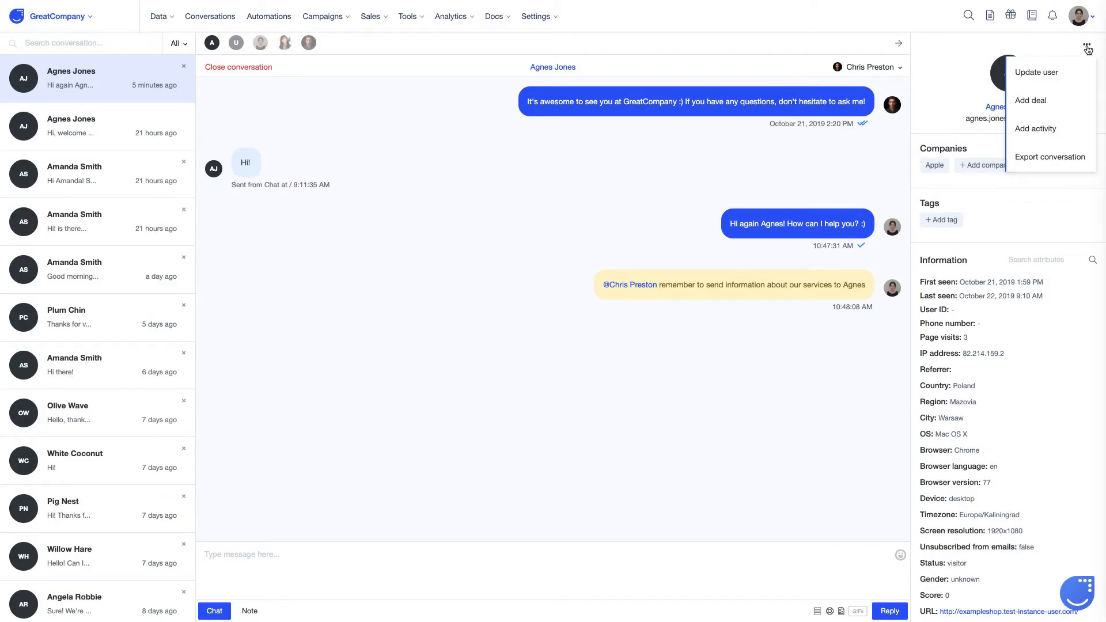
left_click(1048, 80)
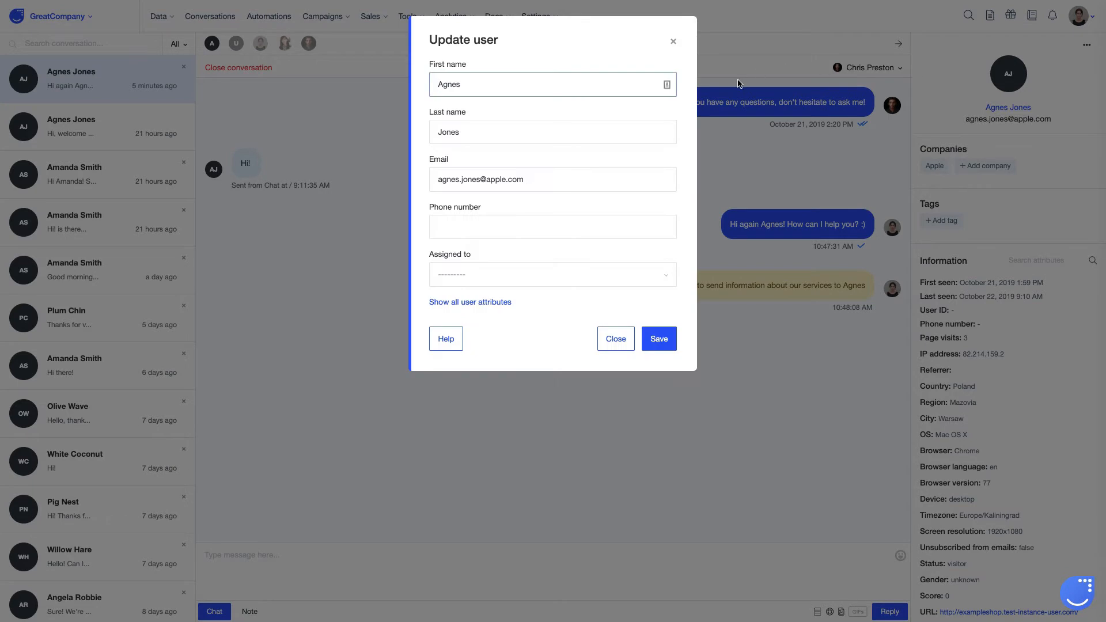
left_click(518, 226)
type("+1-202-555-0182")
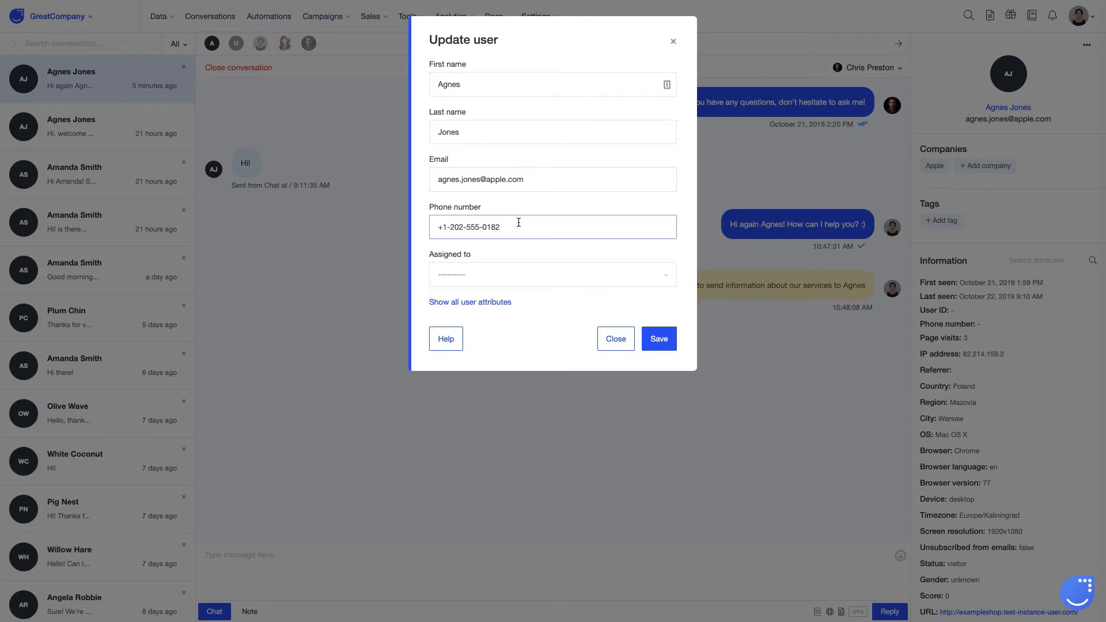
left_click(661, 338)
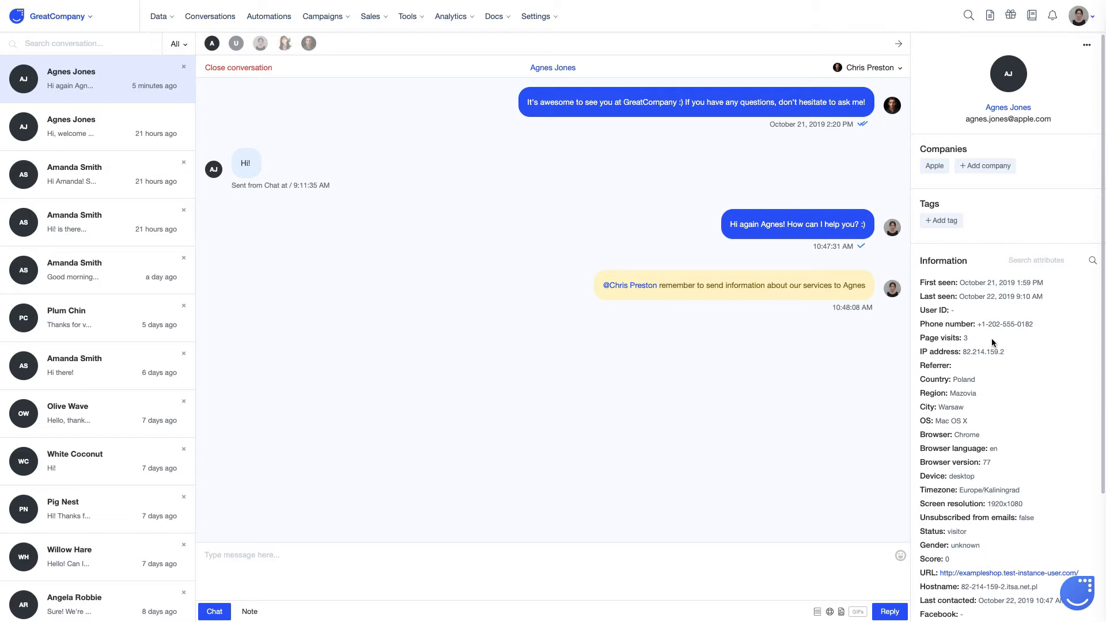
Step: Open Add activity, close the form unsaved, and reopen the contact actions menu
left_click(1086, 45)
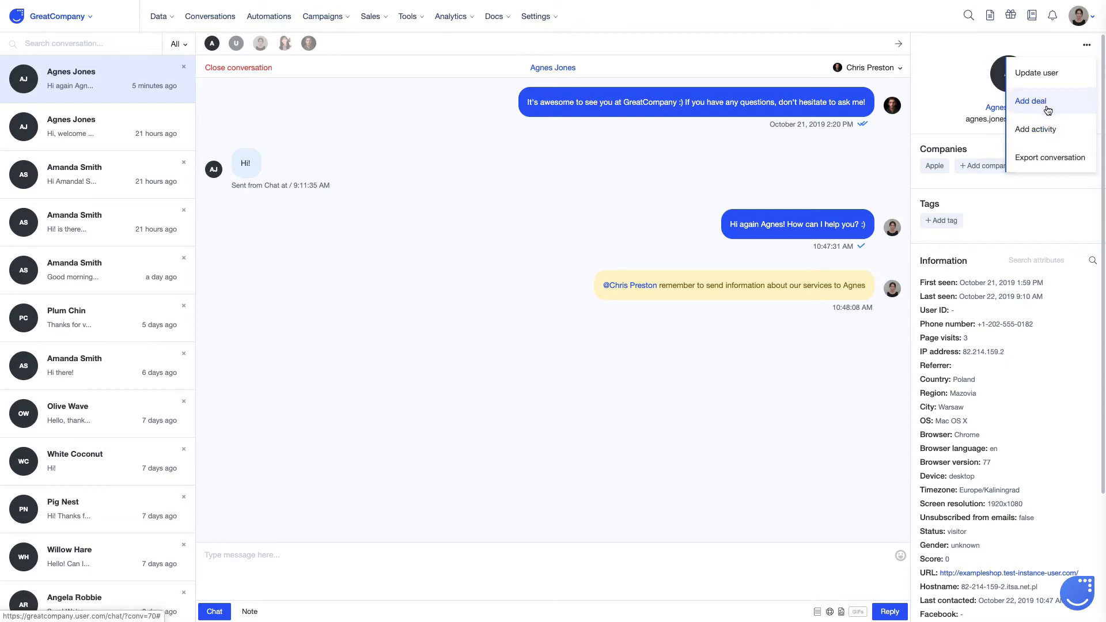
left_click(1045, 129)
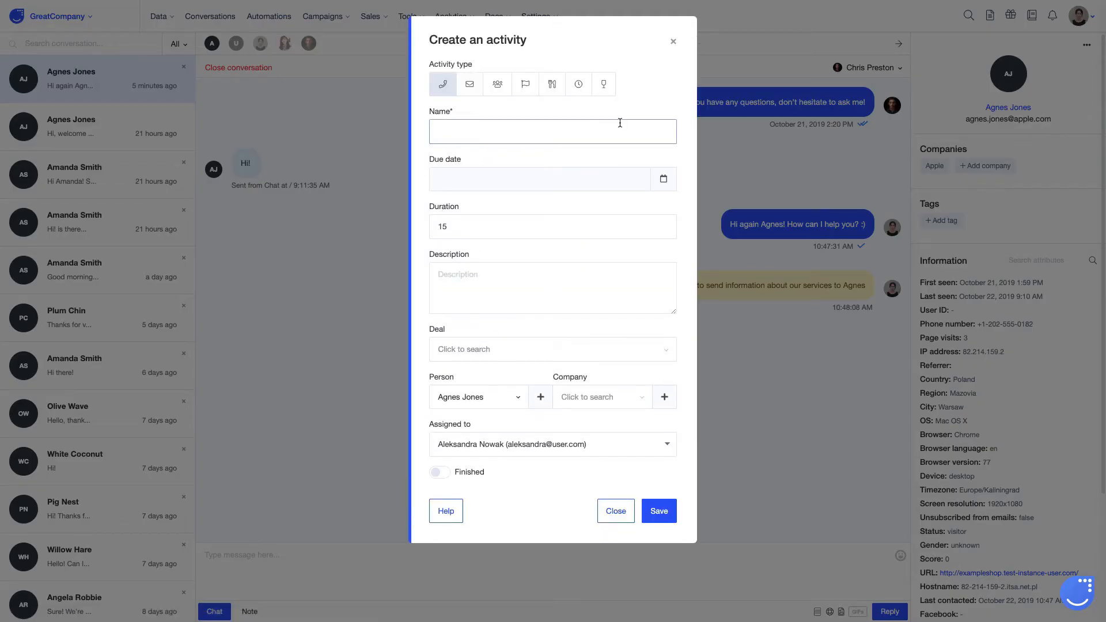
left_click(673, 42)
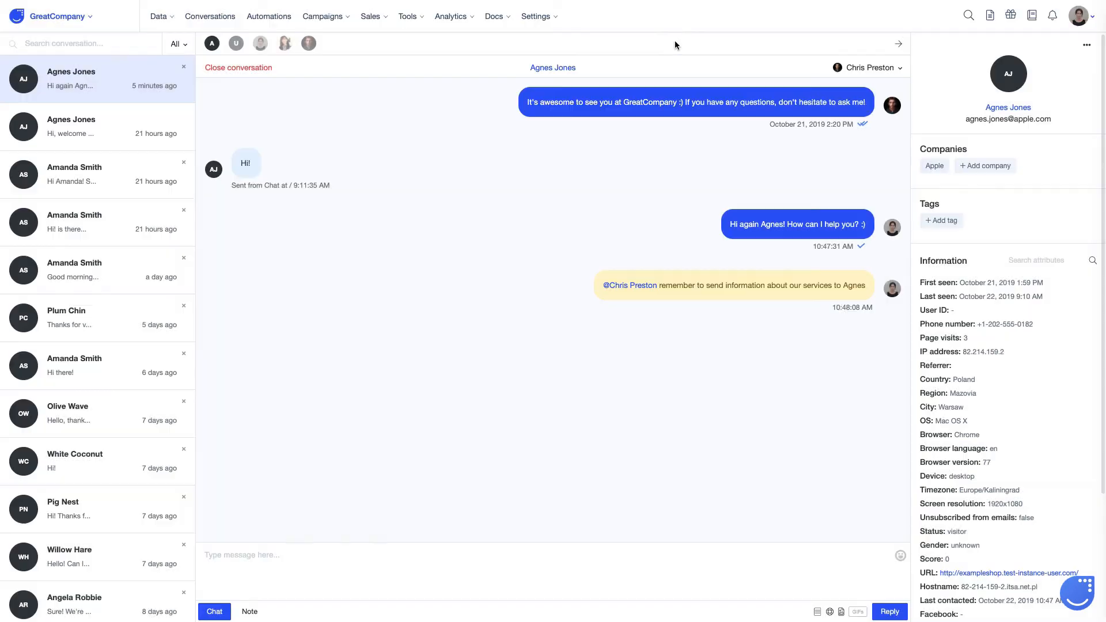
left_click(1087, 45)
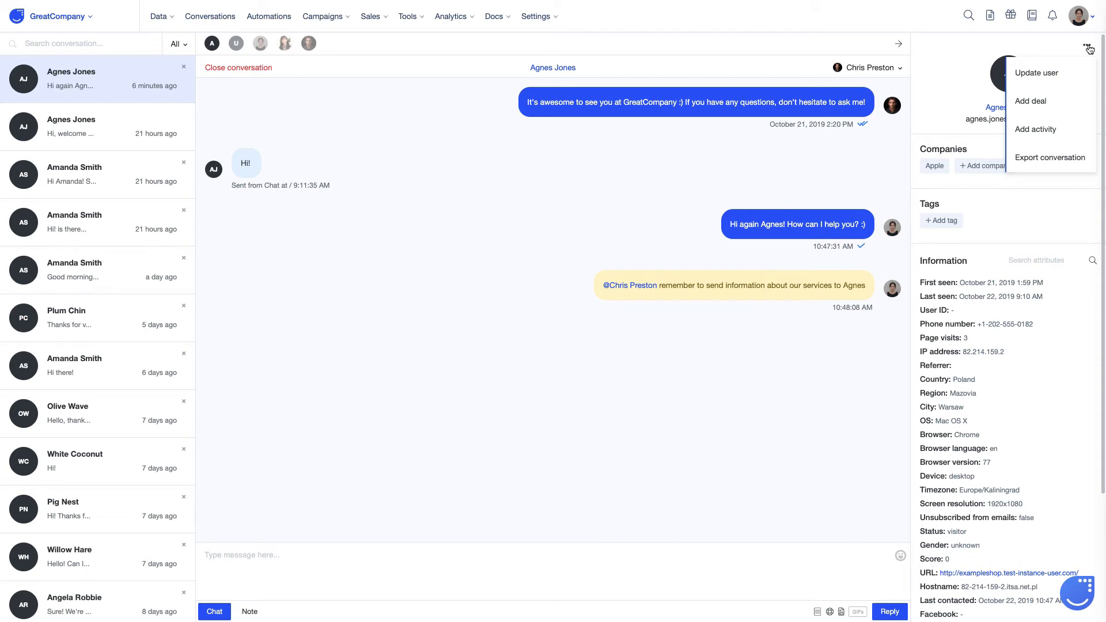
Step: Export the conversation, then open App settings > Additional > Export list
left_click(1036, 154)
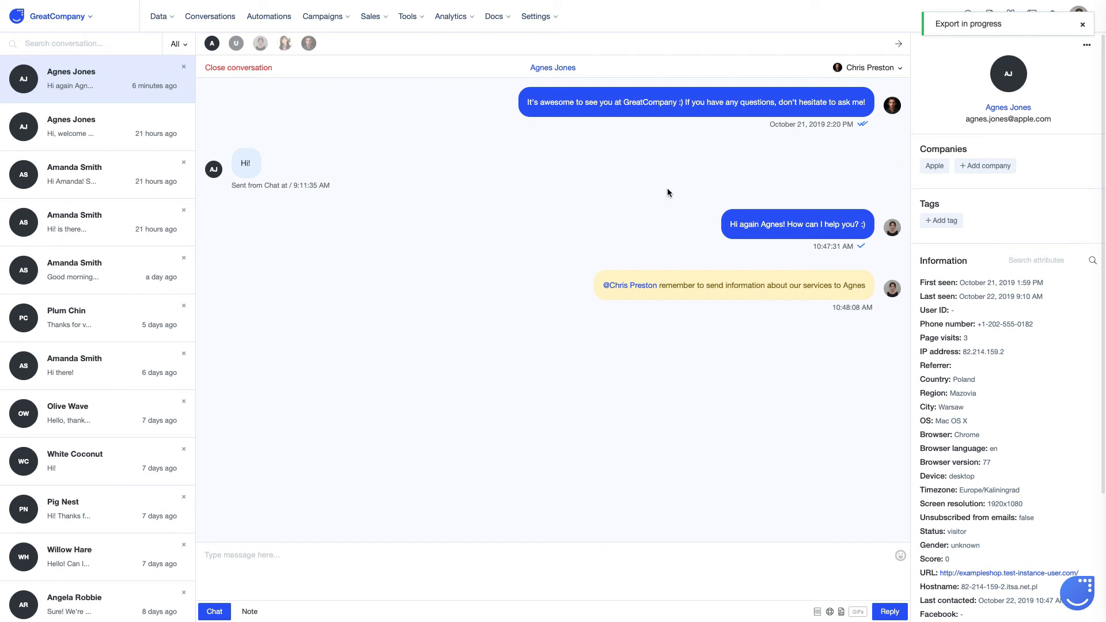
left_click(536, 16)
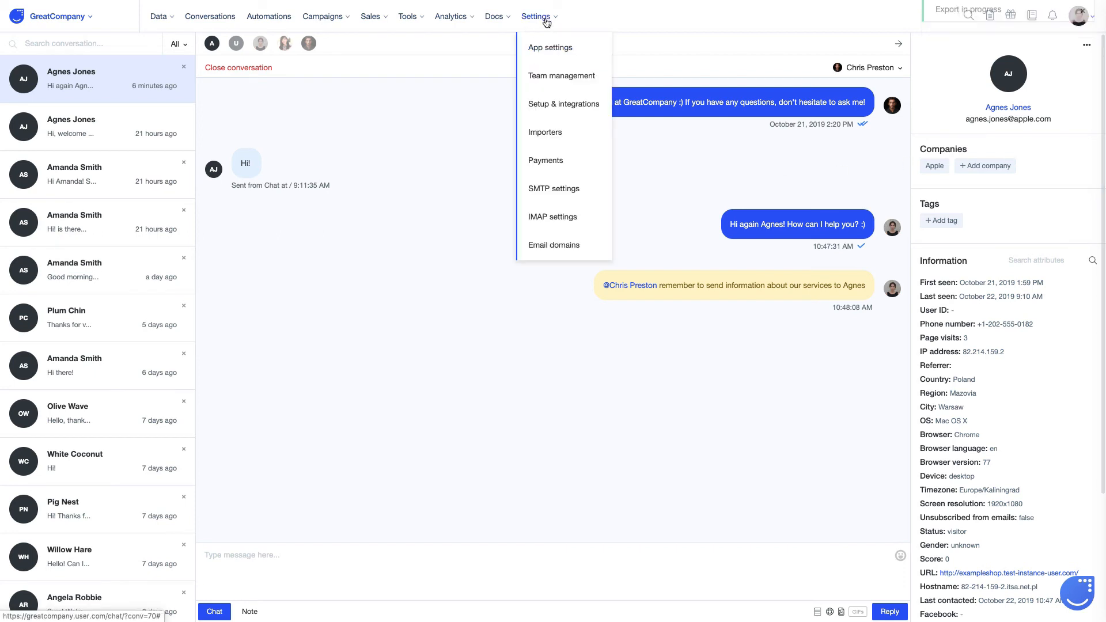
left_click(548, 50)
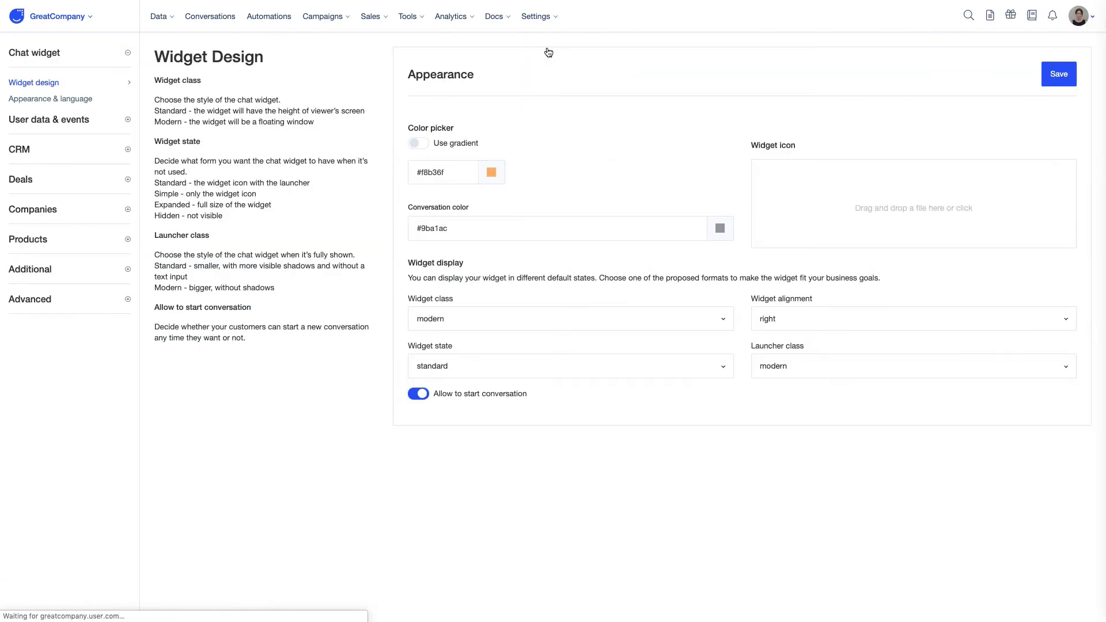
left_click(102, 269)
left_click(33, 478)
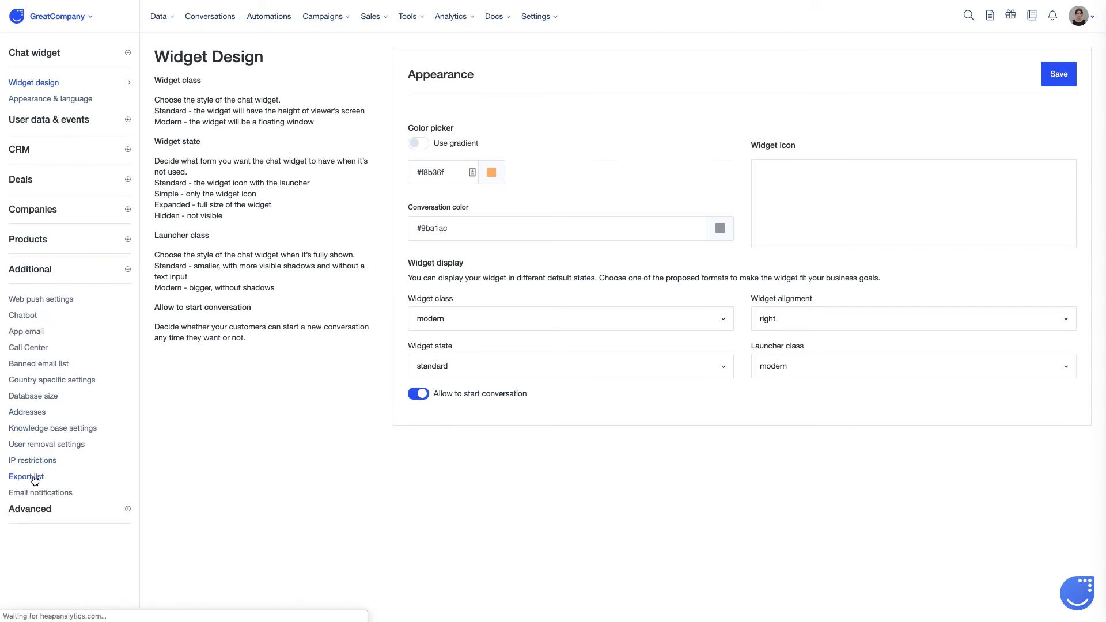